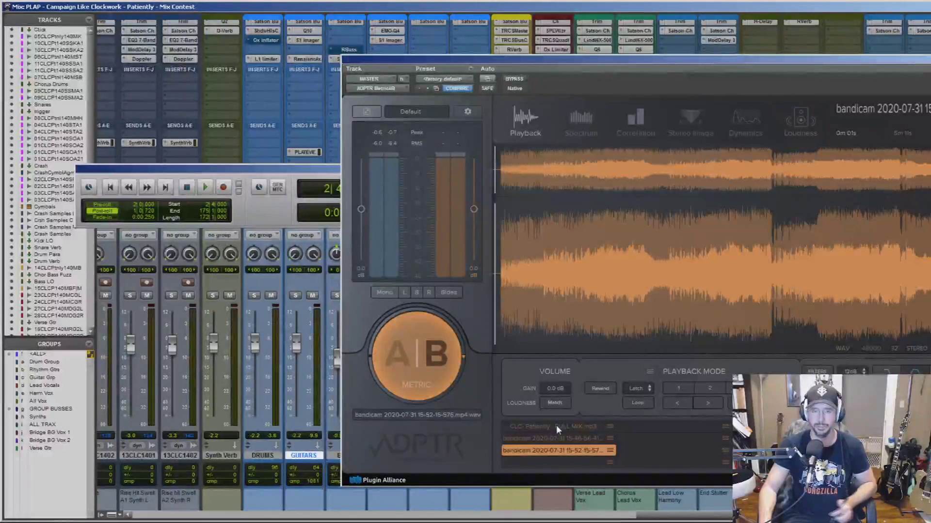
Compare the waveform of CLC- Patiently - FULL MIX.mp3 with the two bandicam 2020-07-31 reference tracks, finishing on the full mix.
left_click(556, 426)
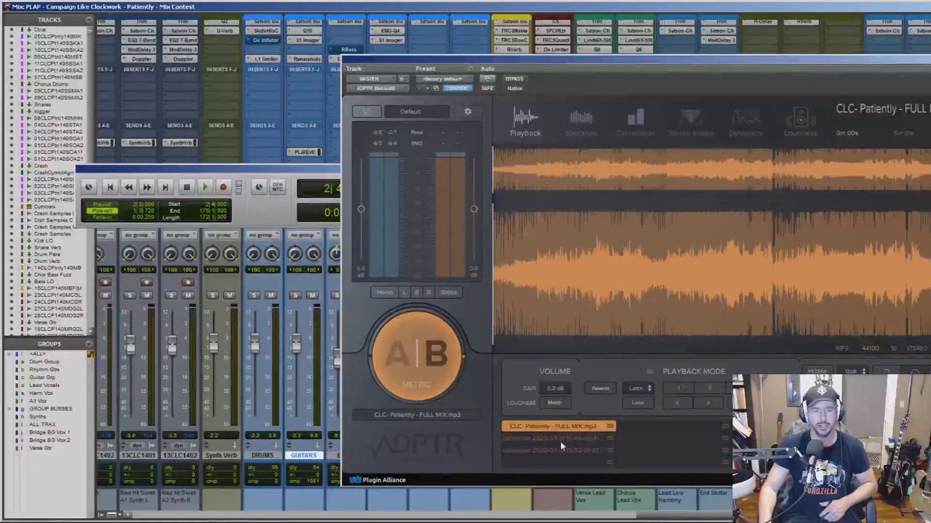
left_click(560, 441)
left_click(560, 449)
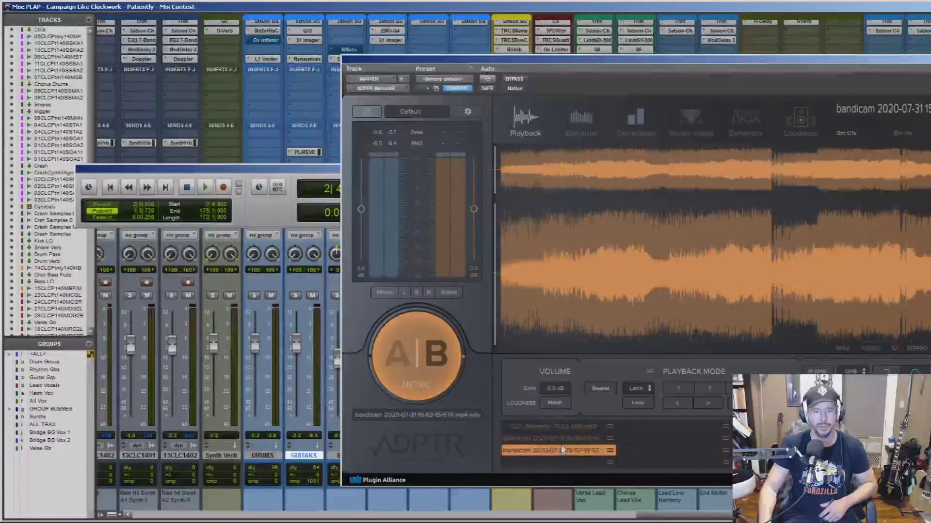
left_click(562, 427)
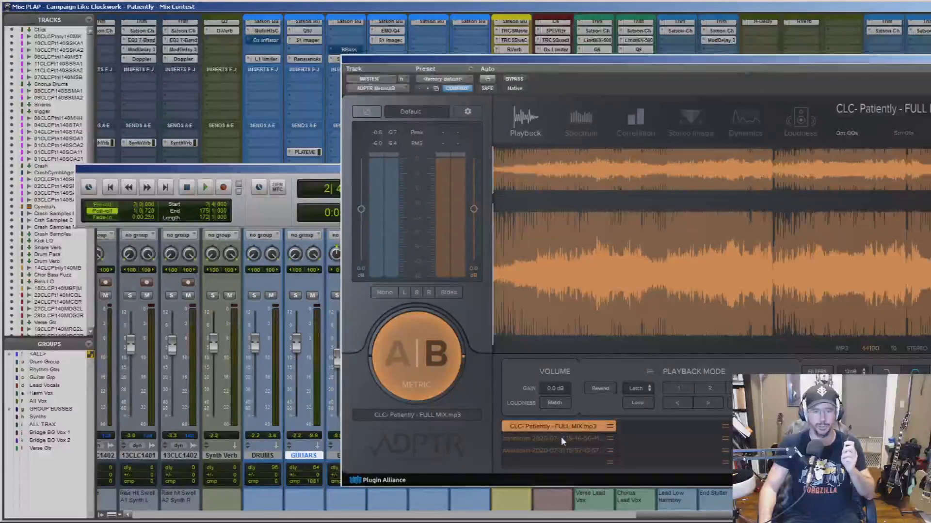
left_click(560, 439)
left_click(561, 450)
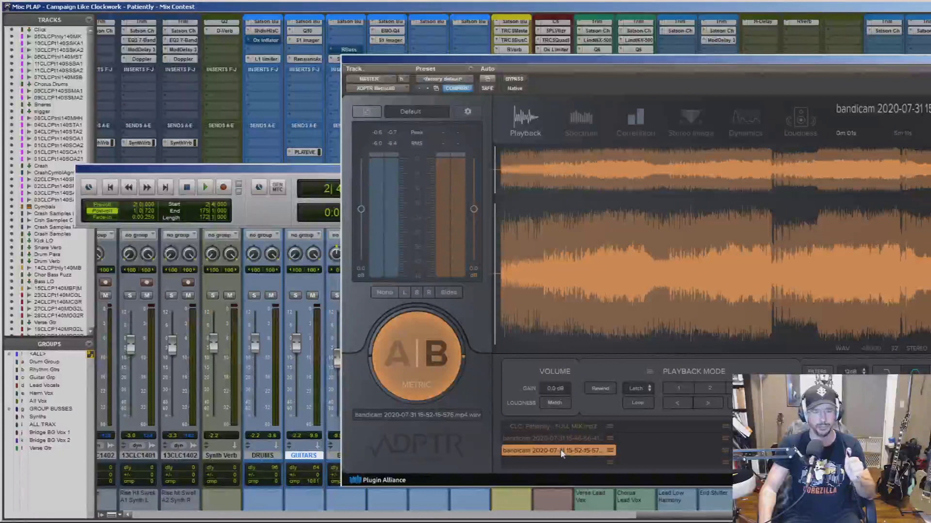
key("Up")
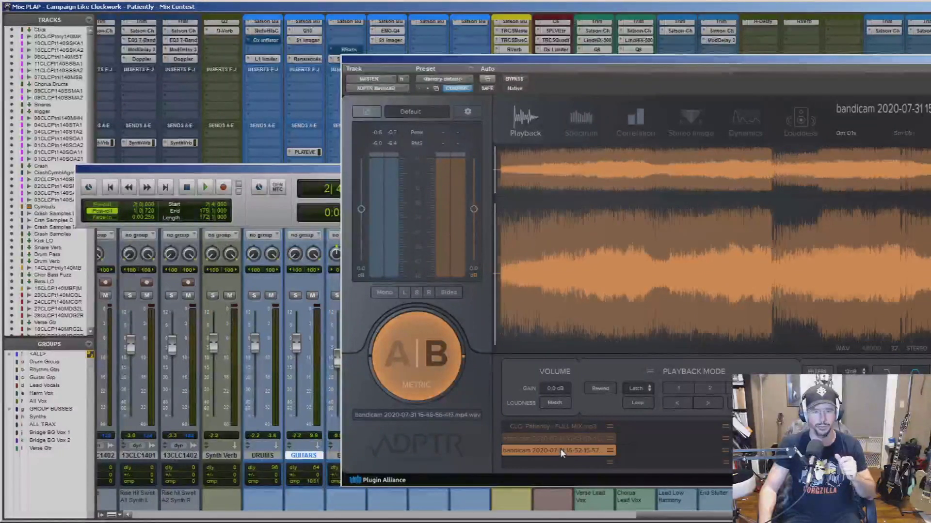
left_click(561, 424)
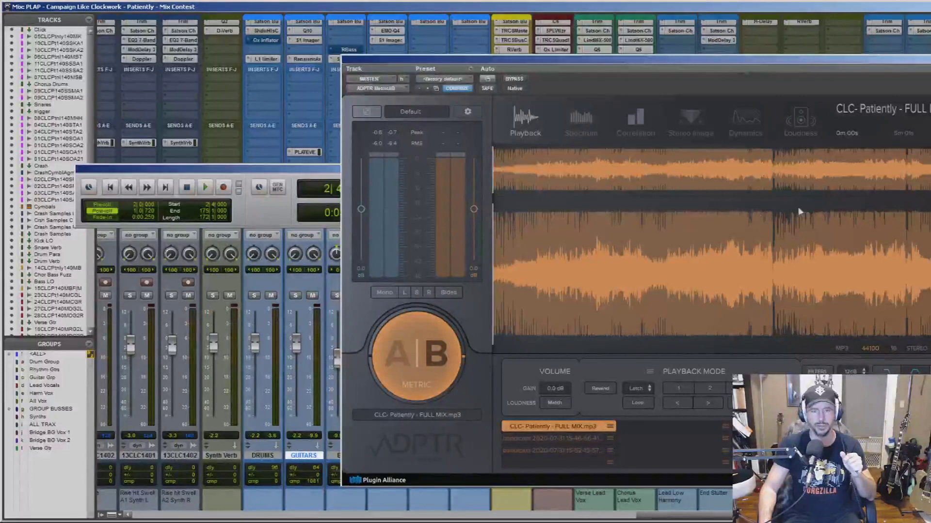
Switch back and forth between the full mix and the bandicam 15-46-56 reference to compare their waveforms.
left_click(565, 438)
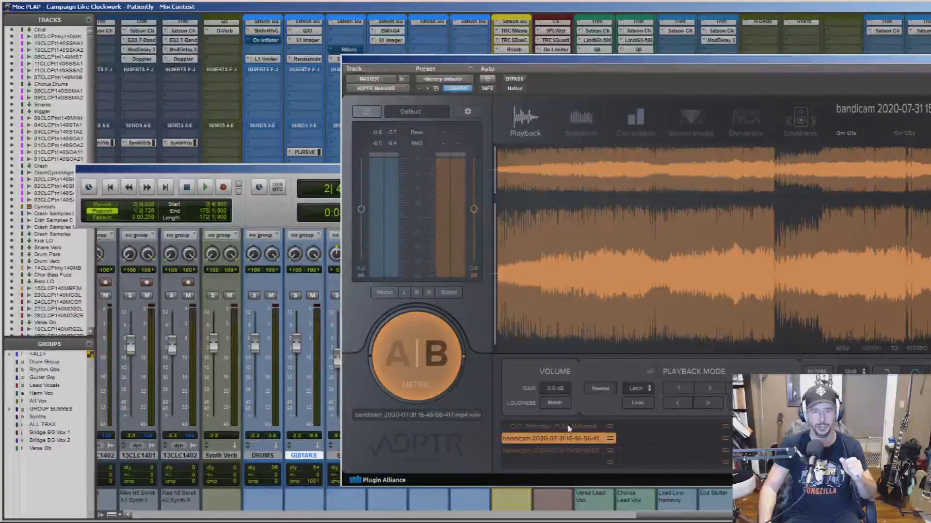
left_click(572, 427)
left_click(570, 438)
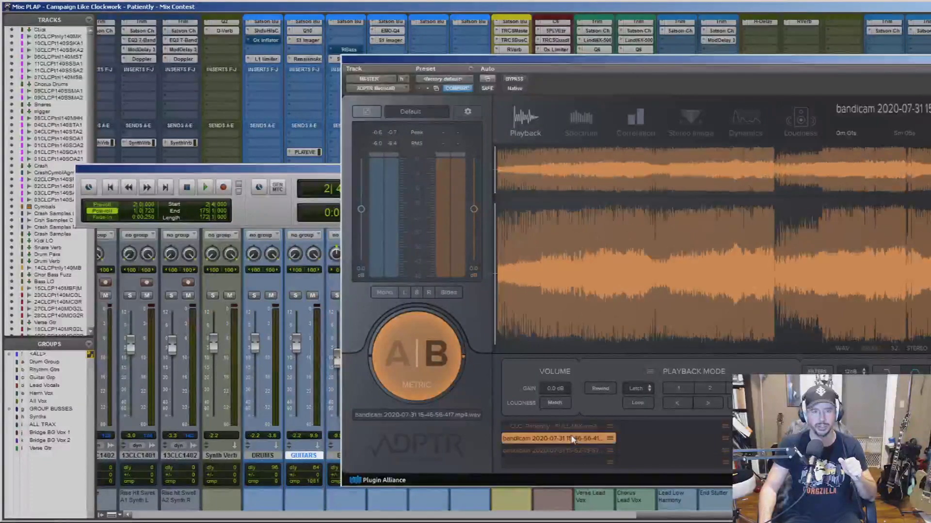
left_click(573, 428)
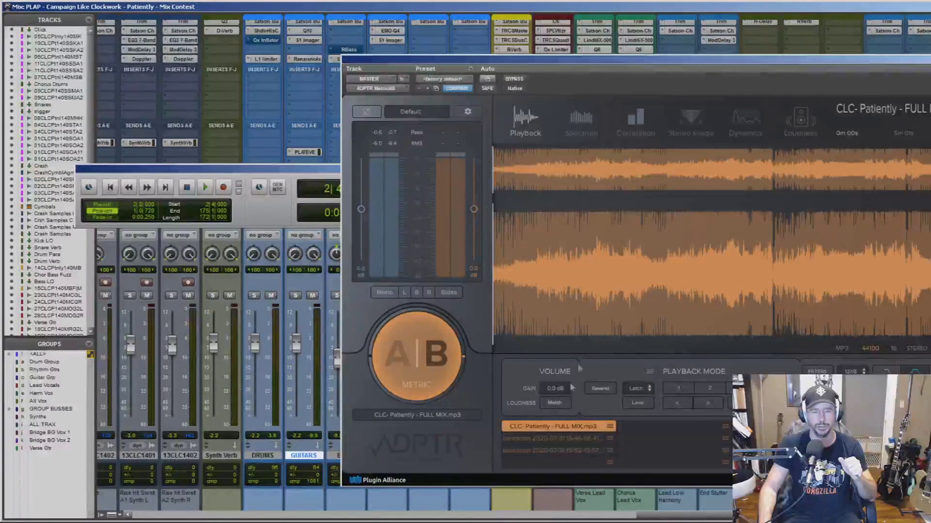
left_click(578, 438)
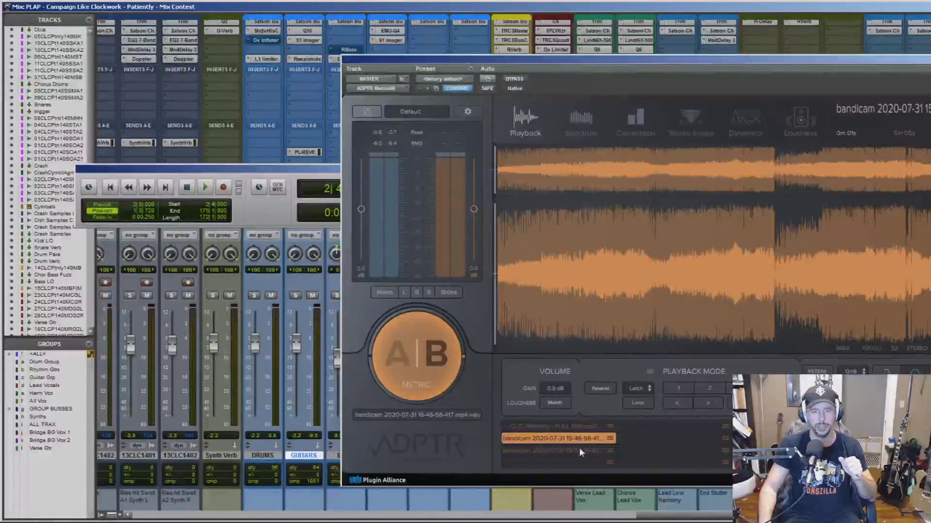
Examine the waveform differences between the bandicam 15-46-56 and 15-52-15 references, checking them against the full mix.
left_click(580, 450)
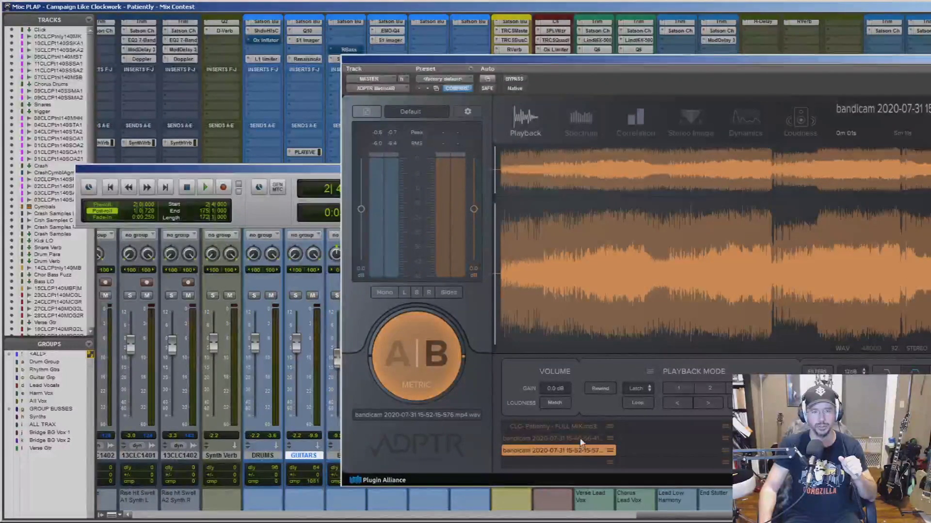
left_click(580, 438)
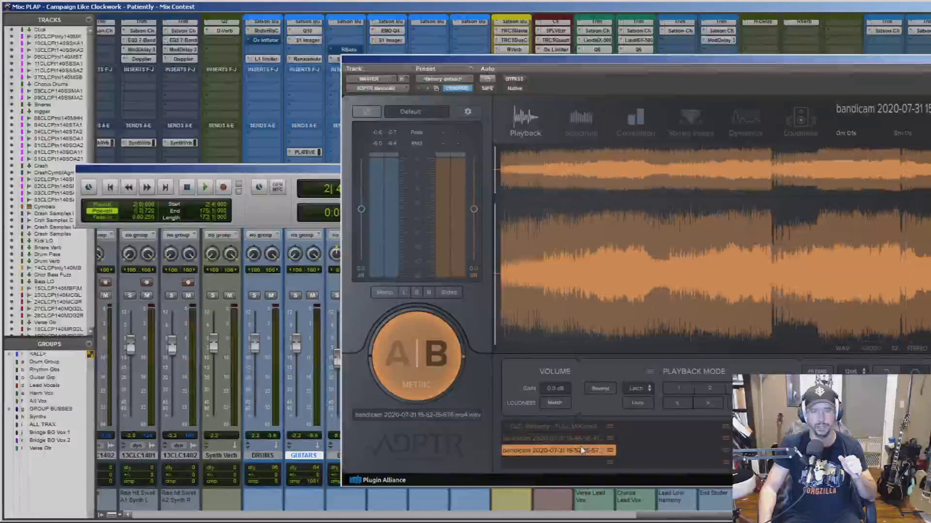
left_click(580, 439)
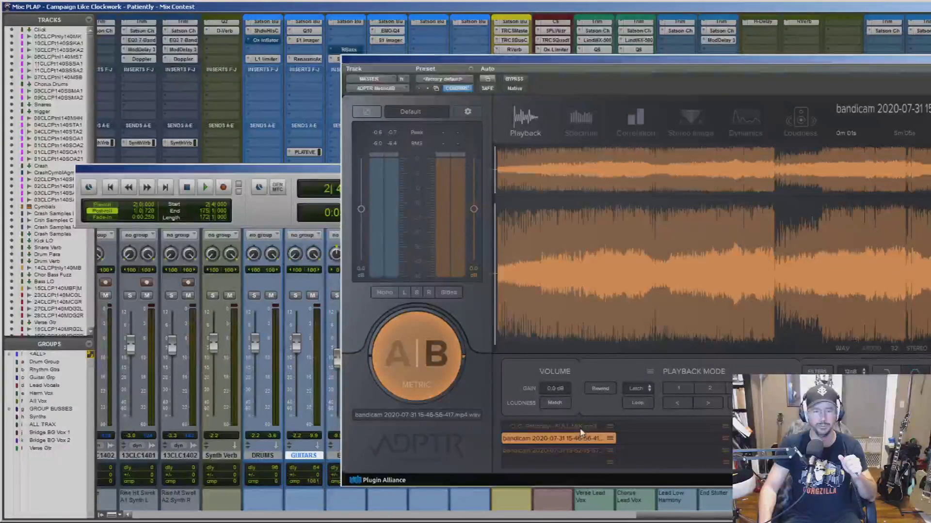
left_click(580, 428)
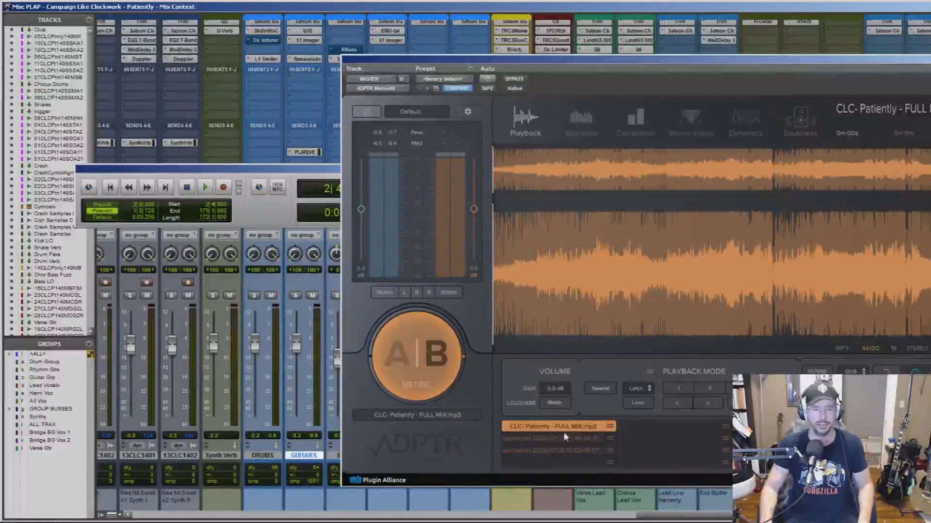
left_click(569, 438)
left_click(571, 447)
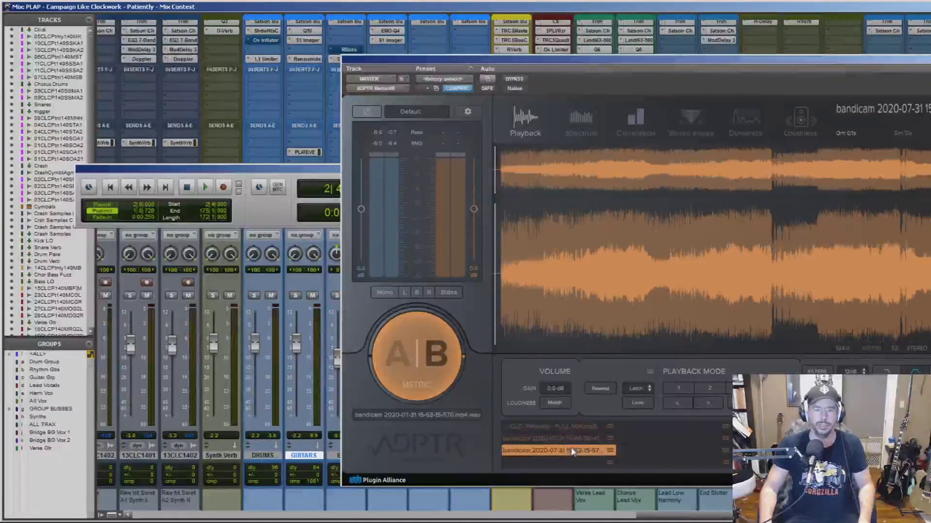
left_click(575, 438)
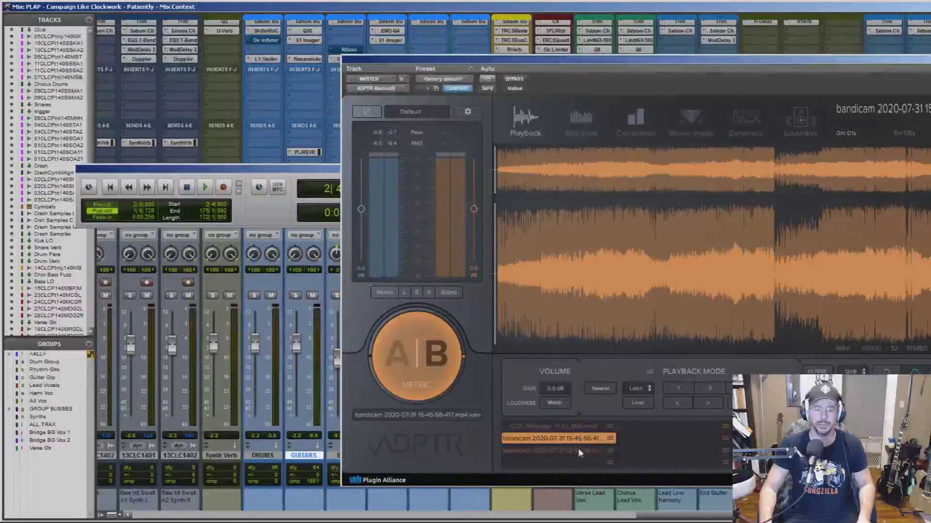
left_click(579, 451)
Play the CLC- Patiently - FULL MIX.mp3 reference and show its Spectrum in Single display mode.
left_click(572, 427)
key("space")
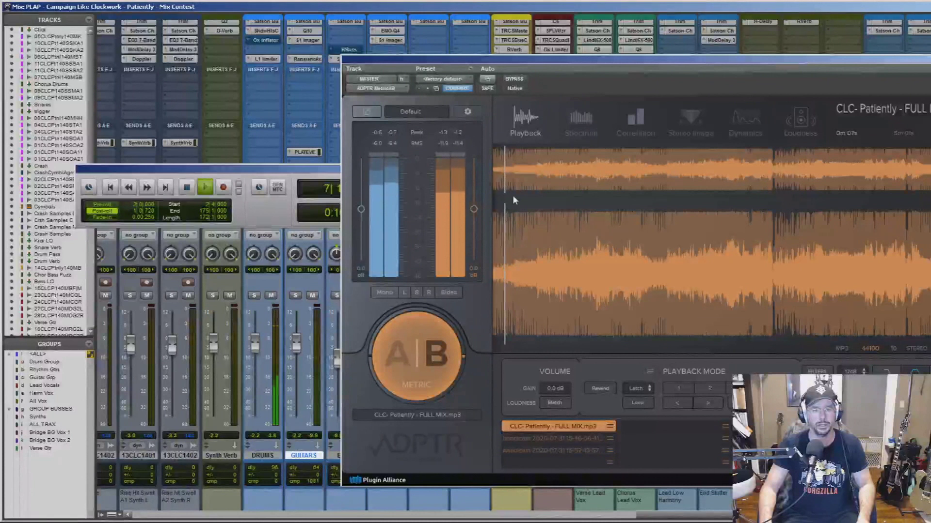
left_click(575, 139)
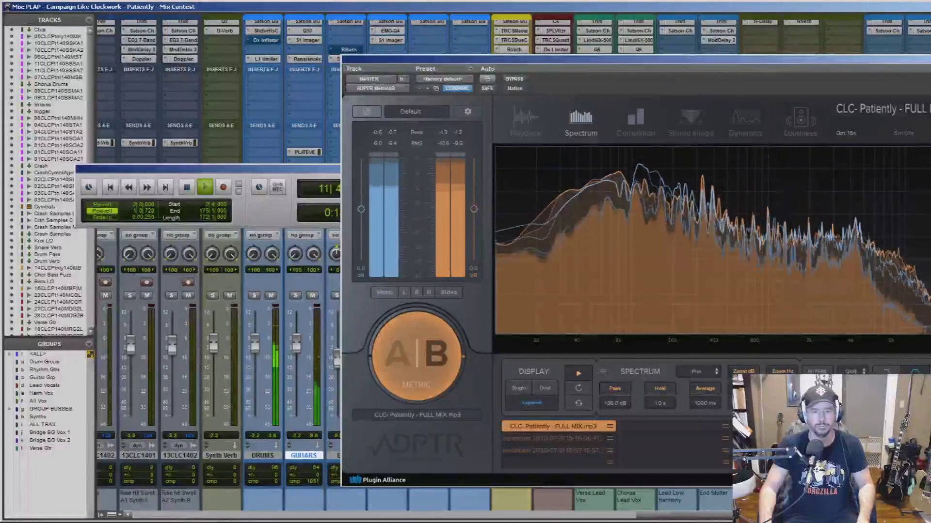
left_click(521, 388)
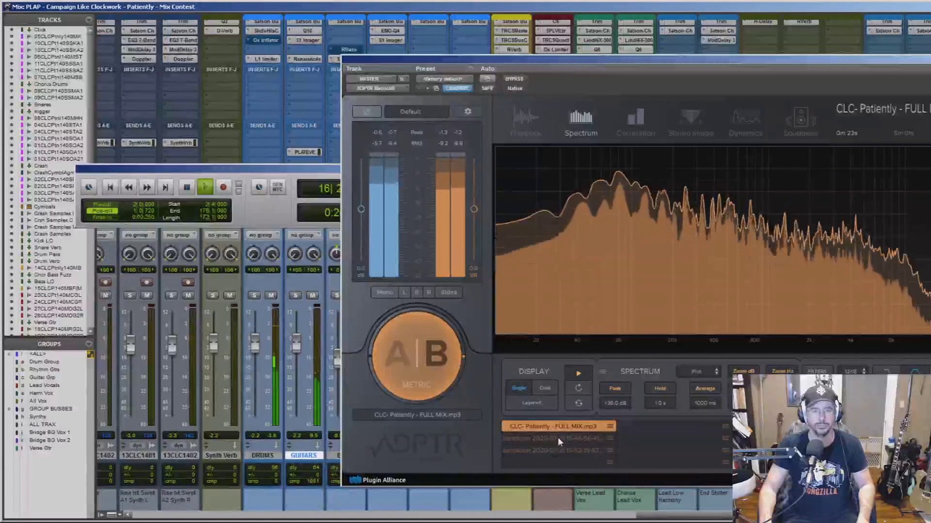
Examine the playing full mix in the Correlation, Stereo Image, Dynamics and Loudness views.
left_click(635, 120)
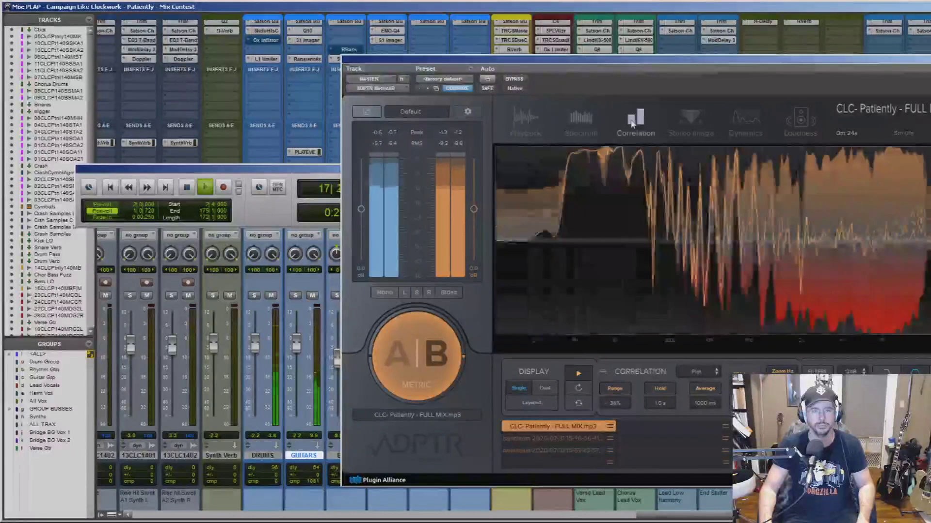
left_click(687, 119)
left_click(745, 119)
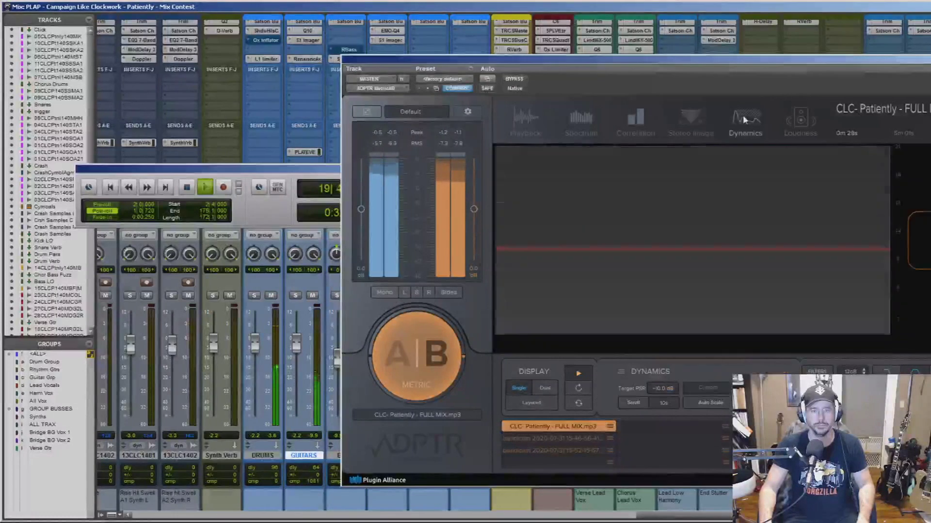
left_click(806, 121)
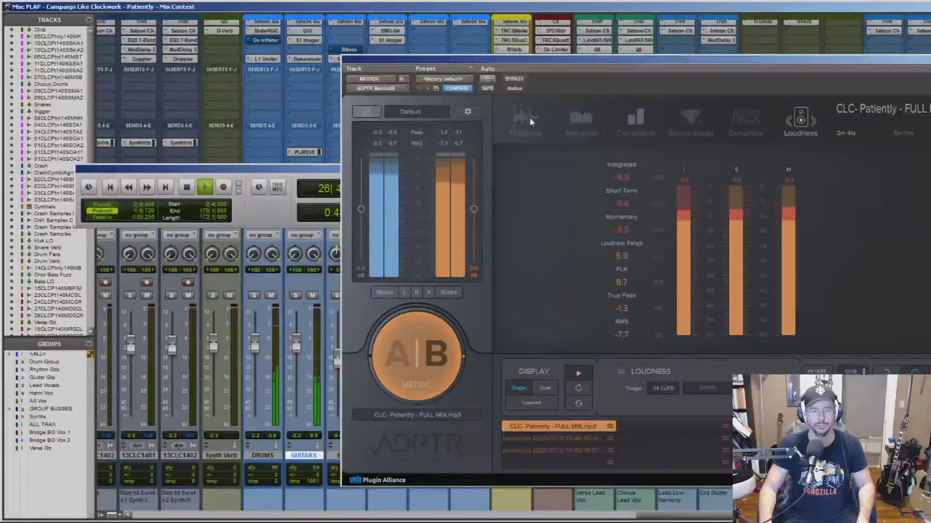
Return to the Spectrum view and move the Transport window up beside the plugin so it no longer covers the mixer channels.
left_click(587, 116)
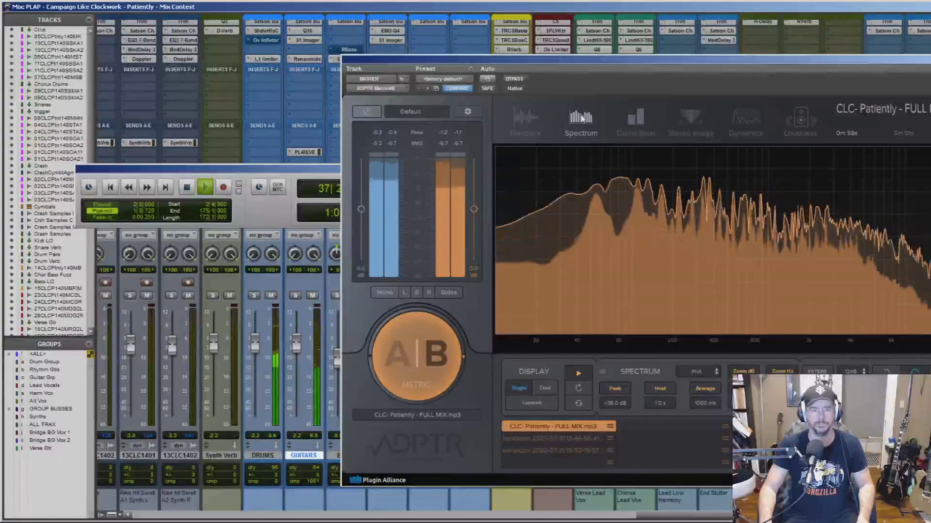
left_click(321, 179)
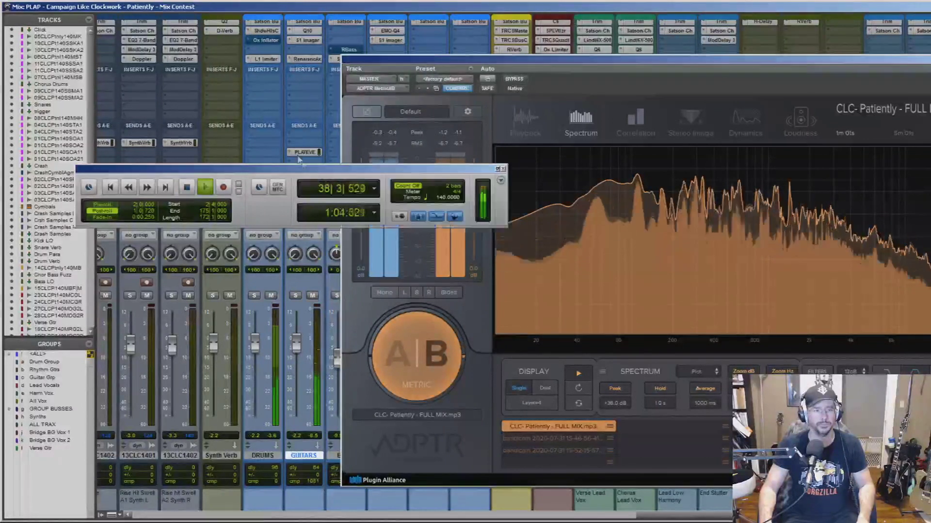
left_click_drag(273, 168, 200, 21)
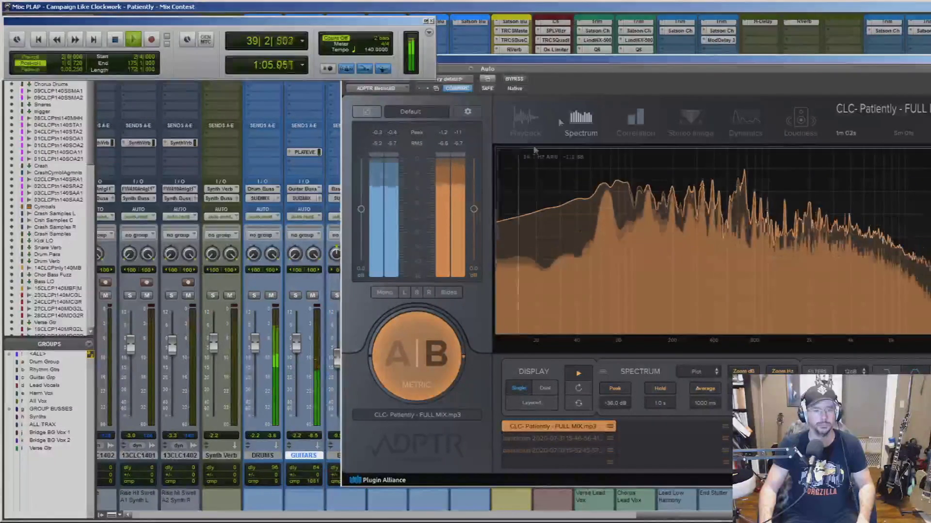
Return to the Playback waveform view, stop playback and move the full mix's playback position to its start.
left_click(528, 118)
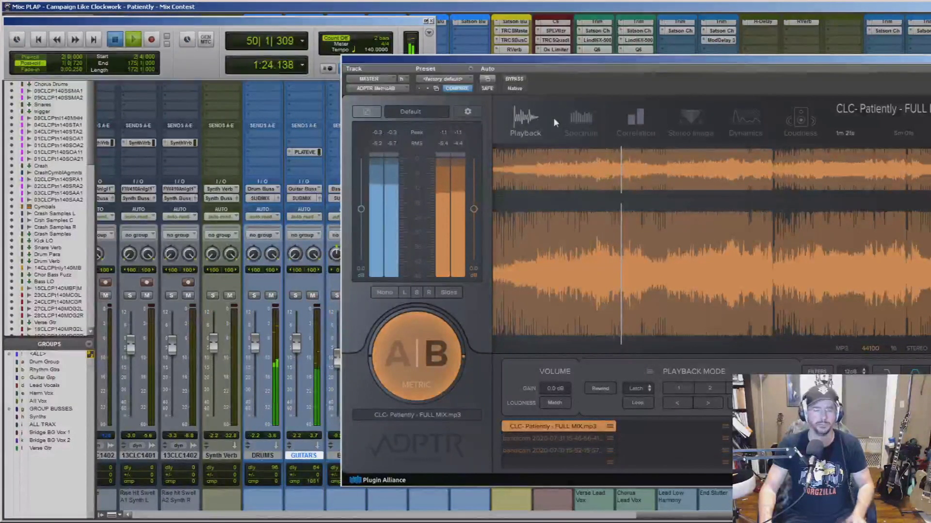
key("space")
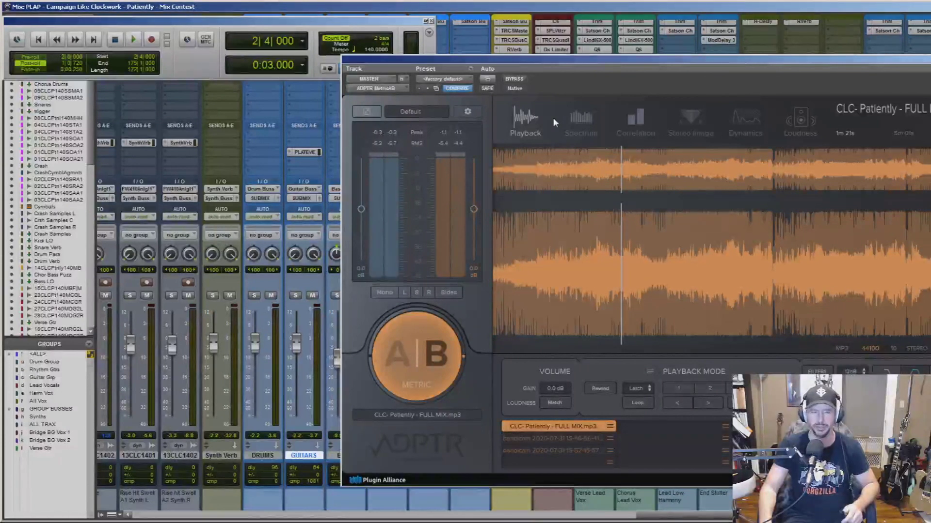
left_click(494, 234)
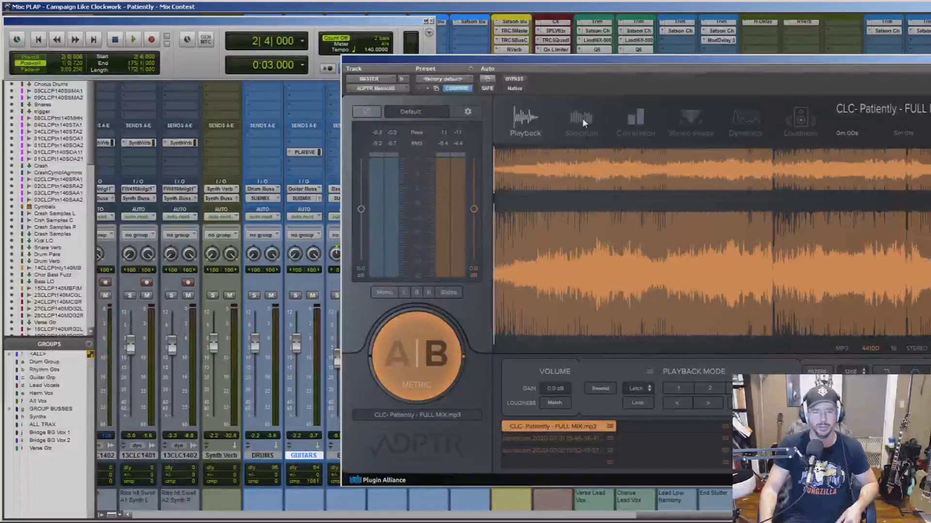
Audition the full mix reference from 0m 47s and stop playback.
left_click(569, 150)
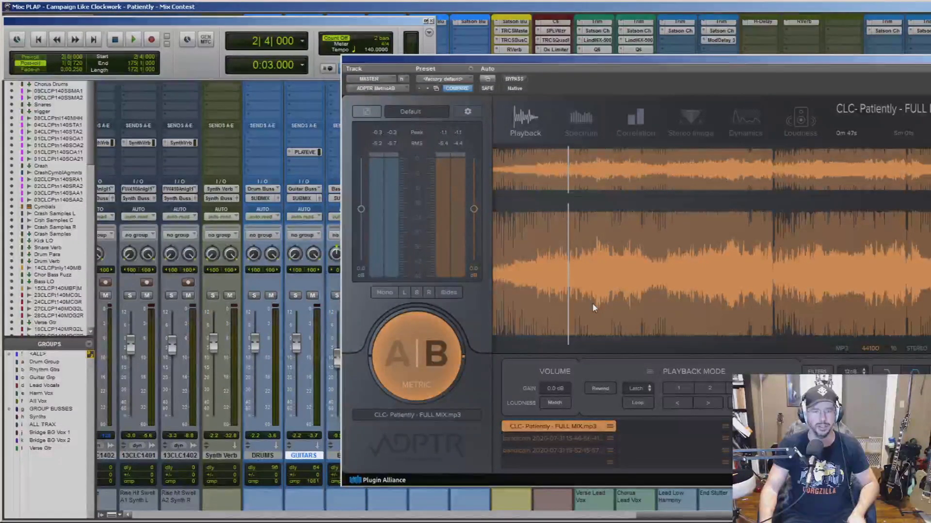
key("space")
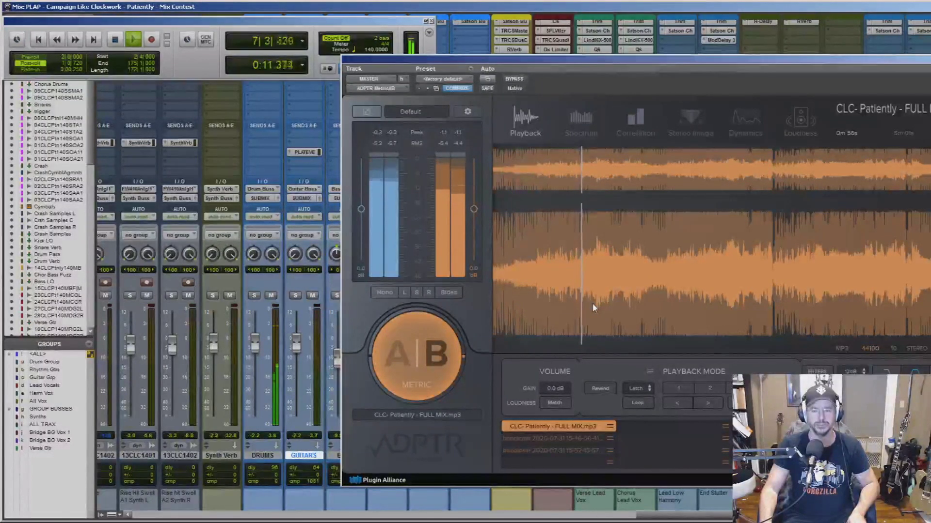
key("space")
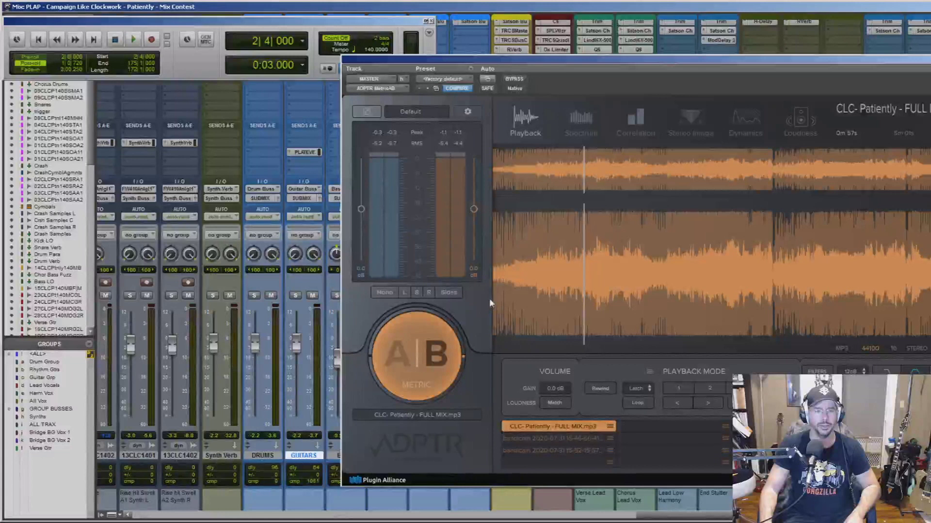
Audition the bandicam 15-46-56 reference from its beginning, stop playback and return its position to the start.
left_click(527, 439)
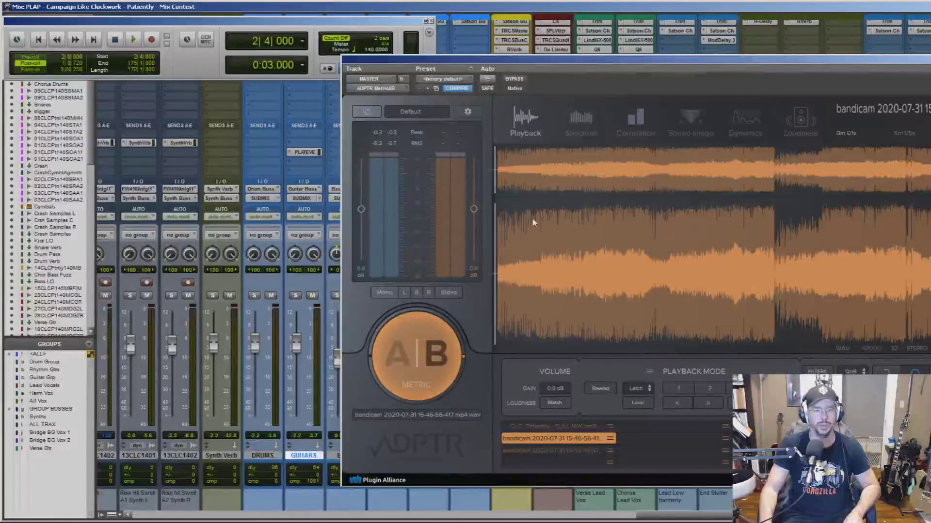
left_click(499, 176)
key("space")
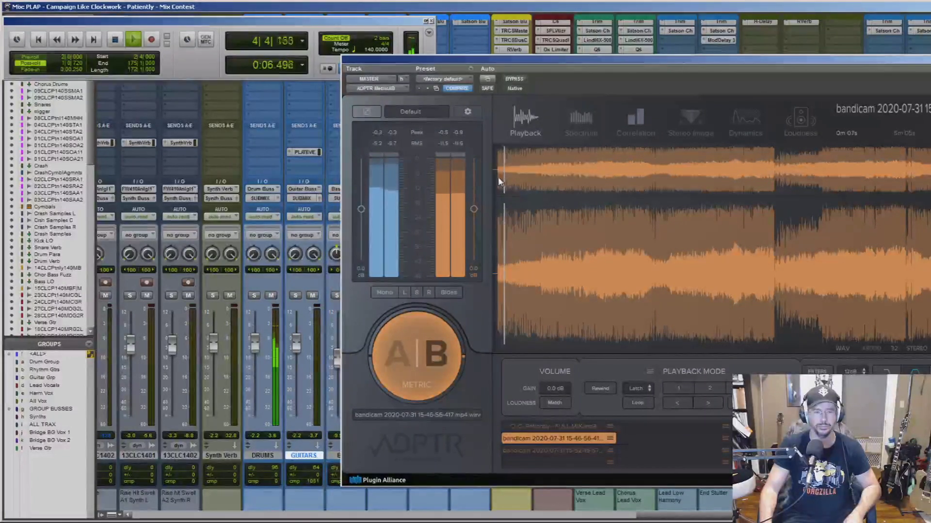
key("space")
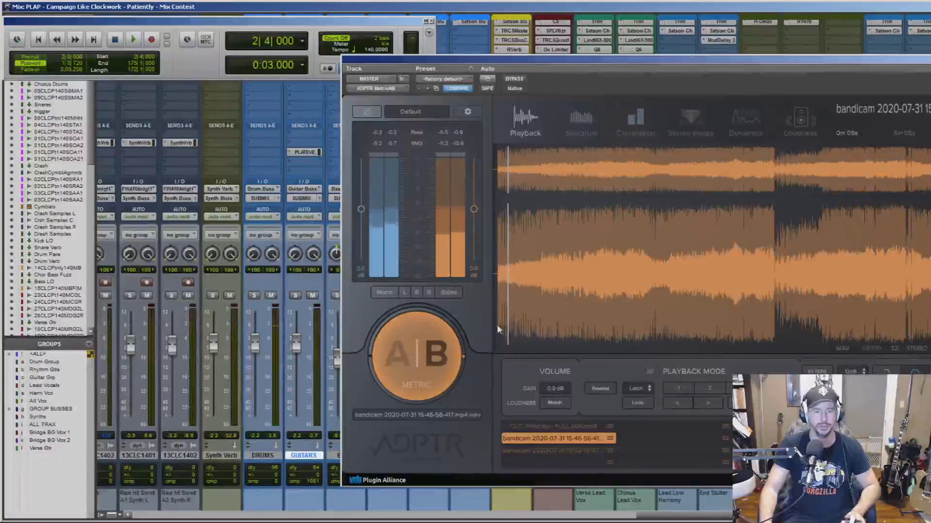
left_click(498, 325)
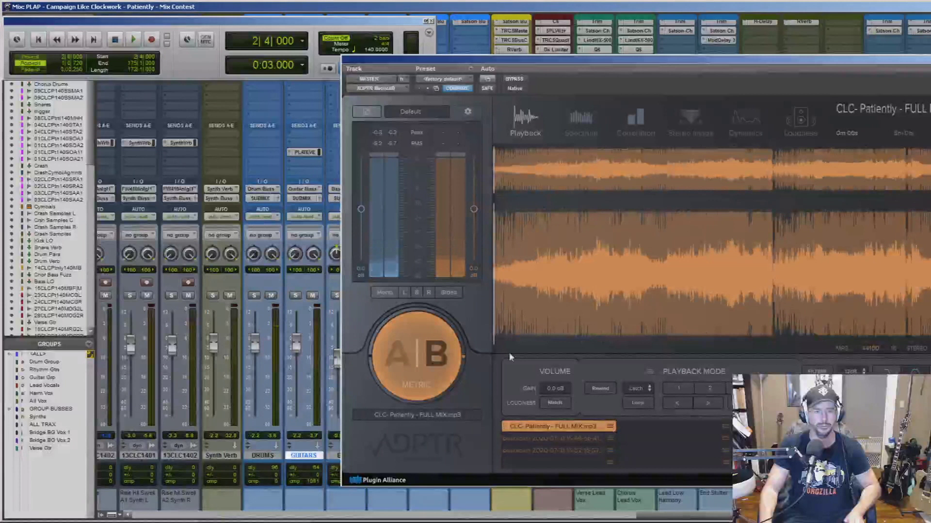
Play the bandicam 15-46-56 and full mix references, alternating between them to compare their openings, and stop playback.
left_click(543, 438)
key("space")
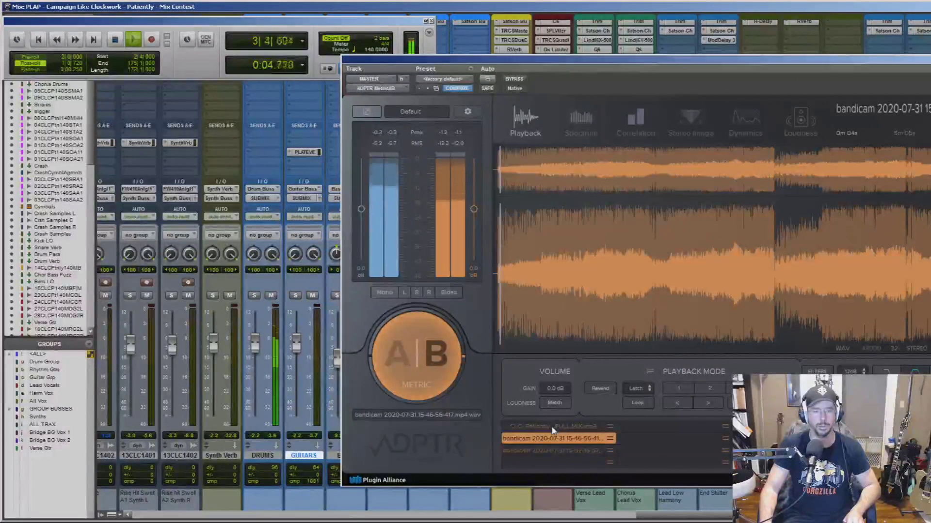
left_click(552, 427)
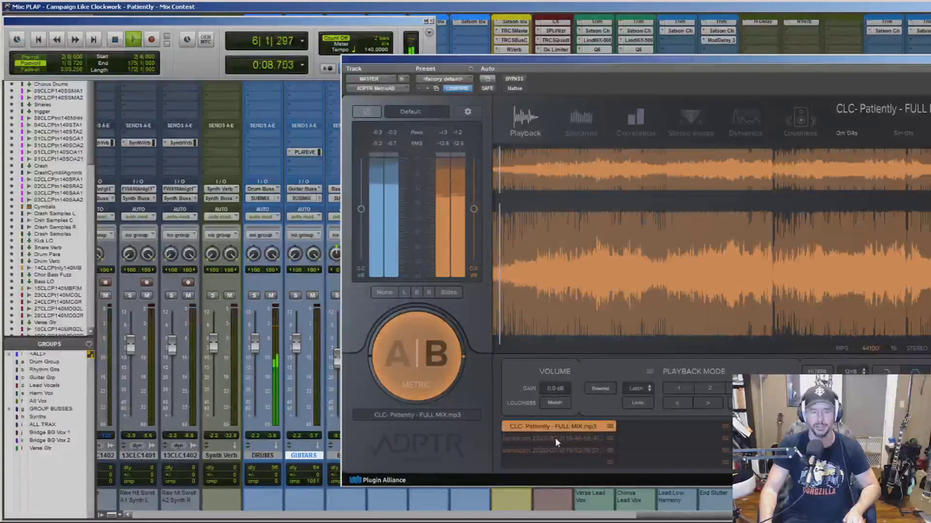
left_click(555, 438)
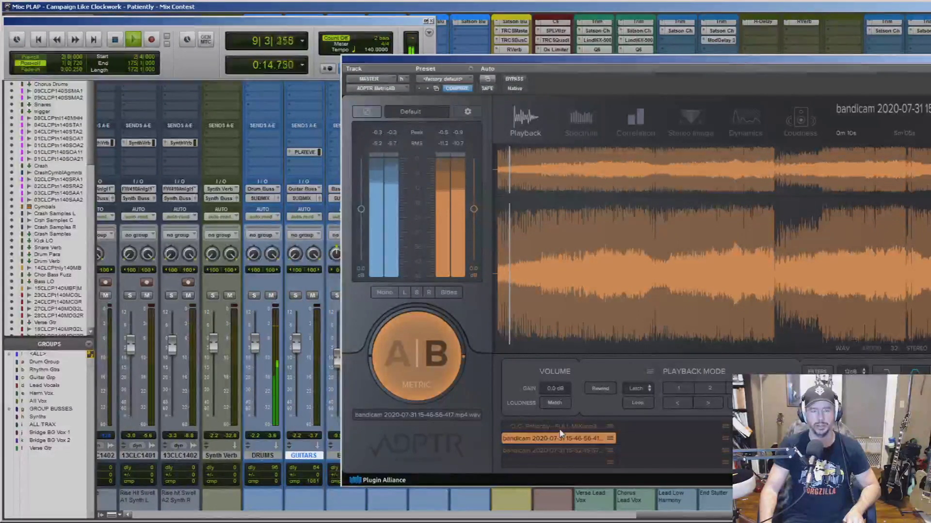
left_click(559, 430)
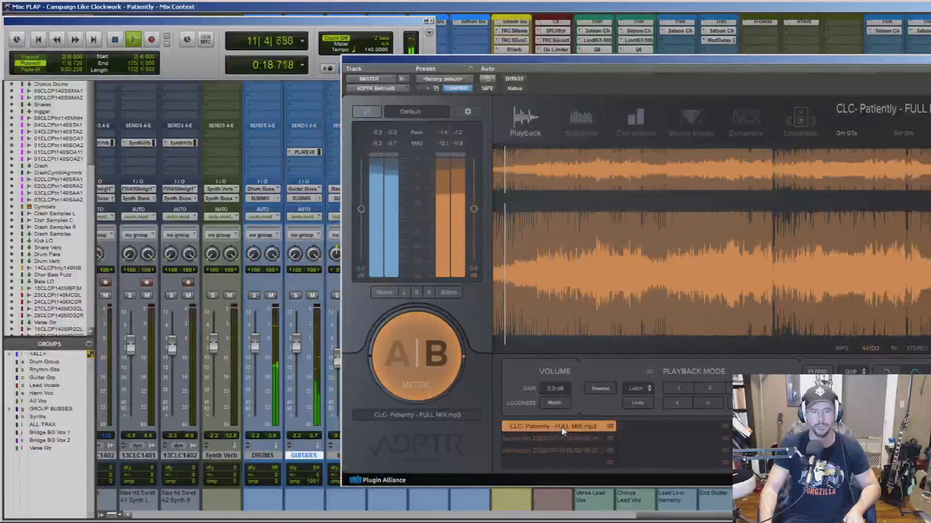
left_click(565, 439)
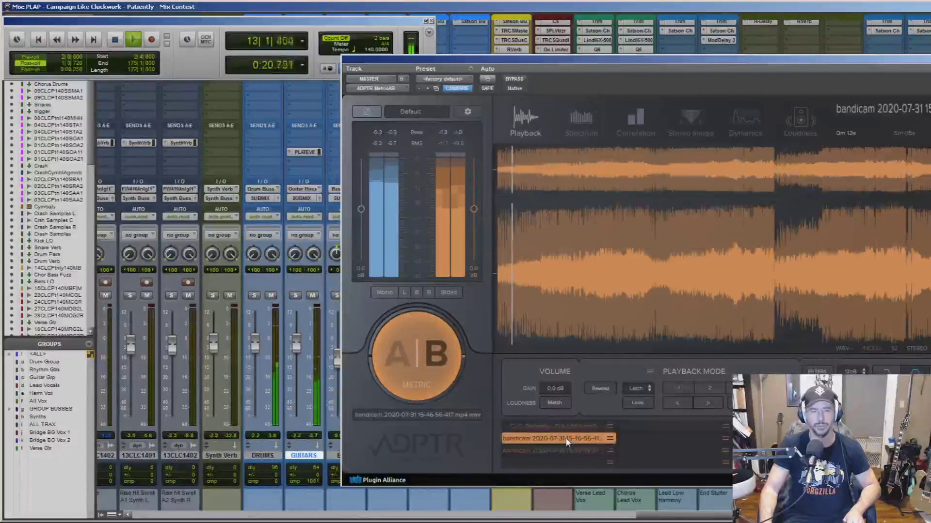
key("space")
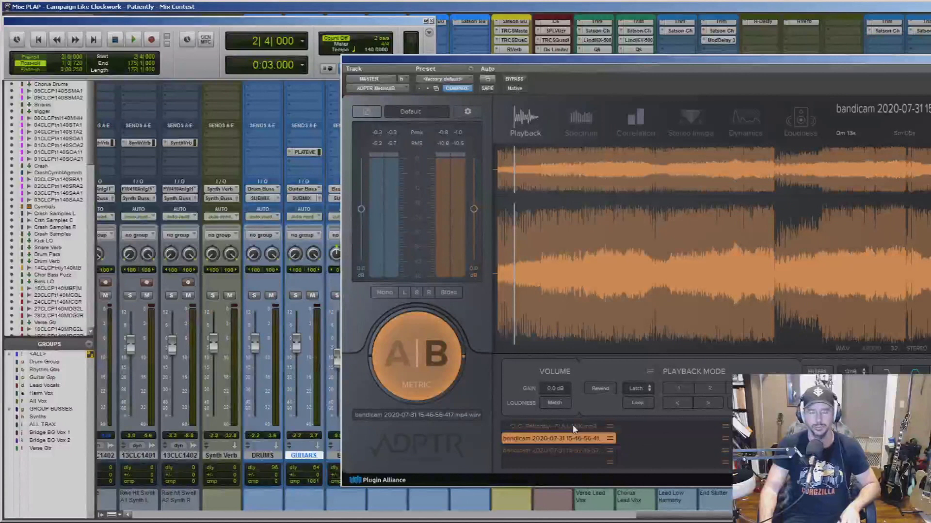
Resume playback and compare the frequency spectra of the bandicam 15-46-56 and full mix references.
key("space")
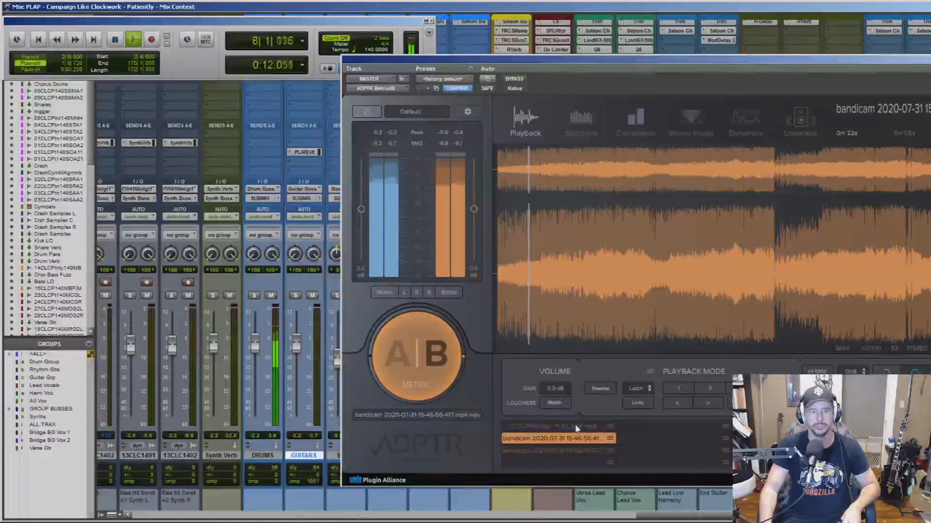
left_click(581, 123)
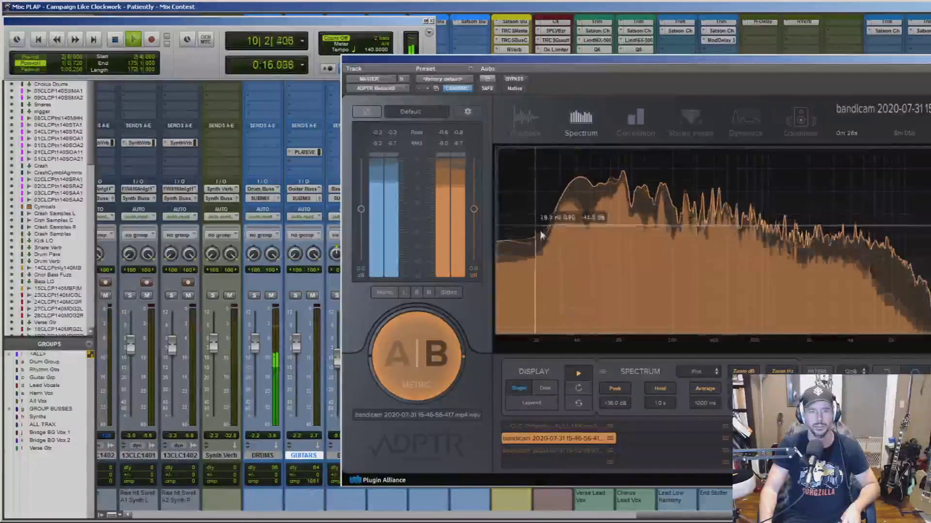
left_click(539, 426)
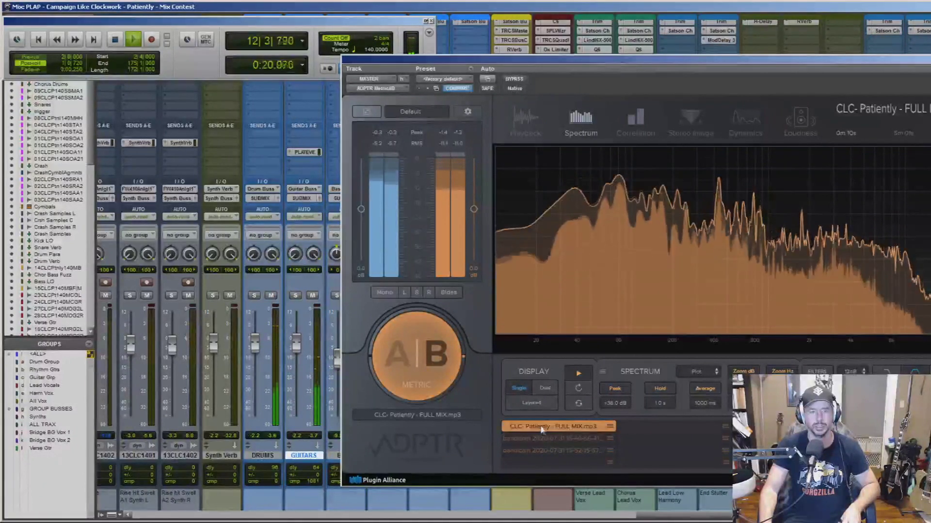
left_click(545, 437)
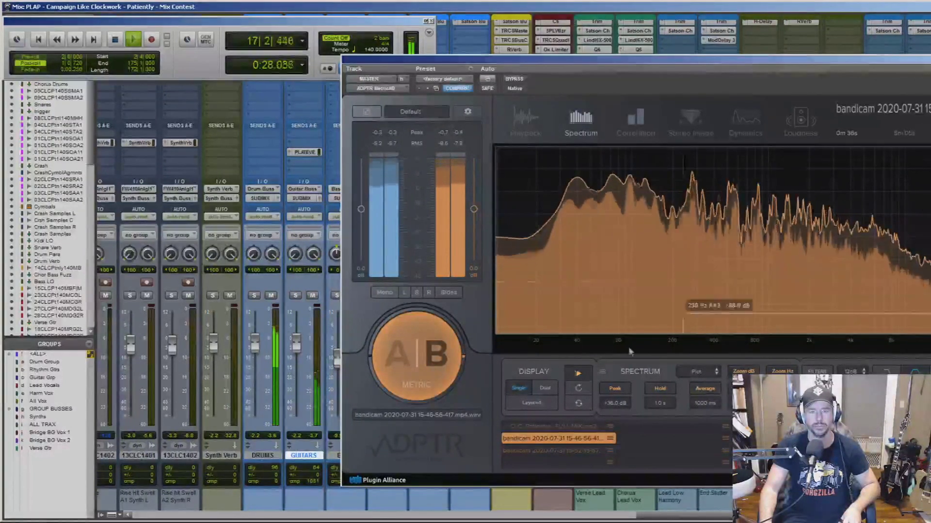
left_click(557, 425)
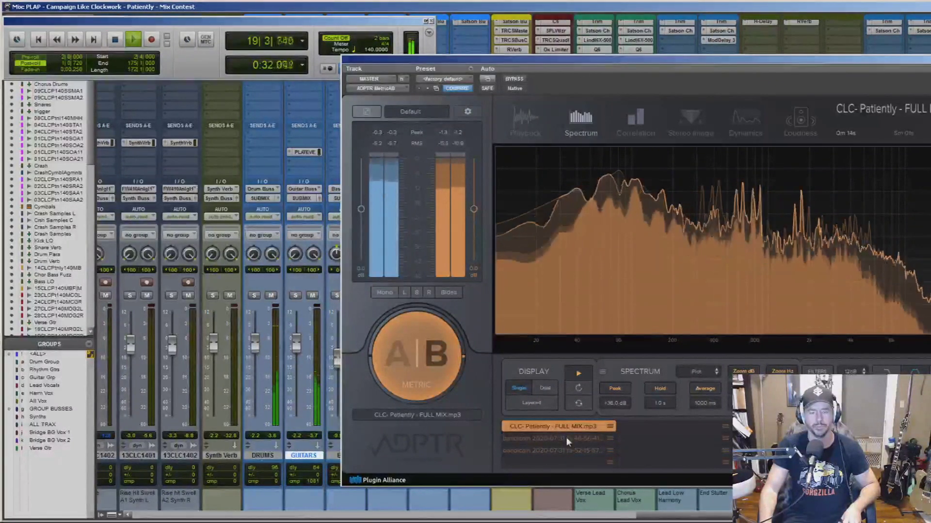
Move the full mix's playback position to about 0m 29s and compare its spectrum with the bandicam 15-46-56 reference.
left_click(528, 120)
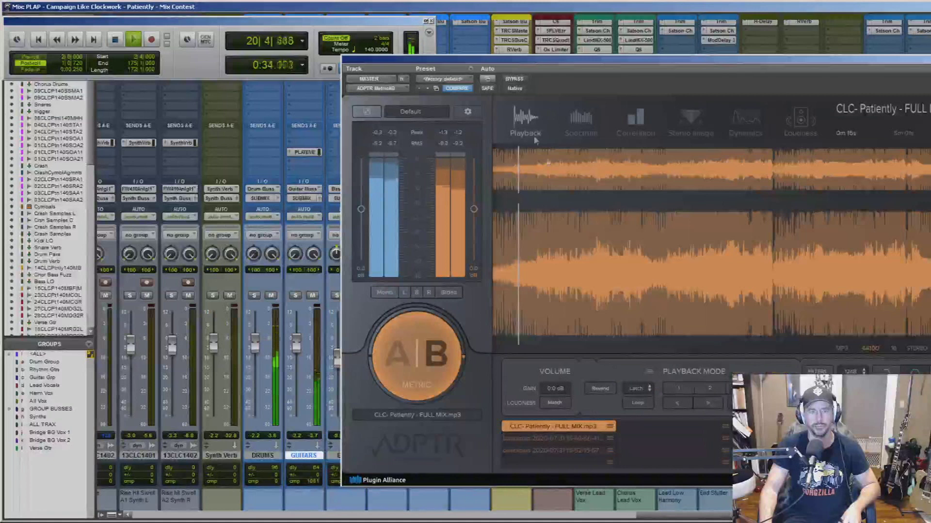
left_click(537, 268)
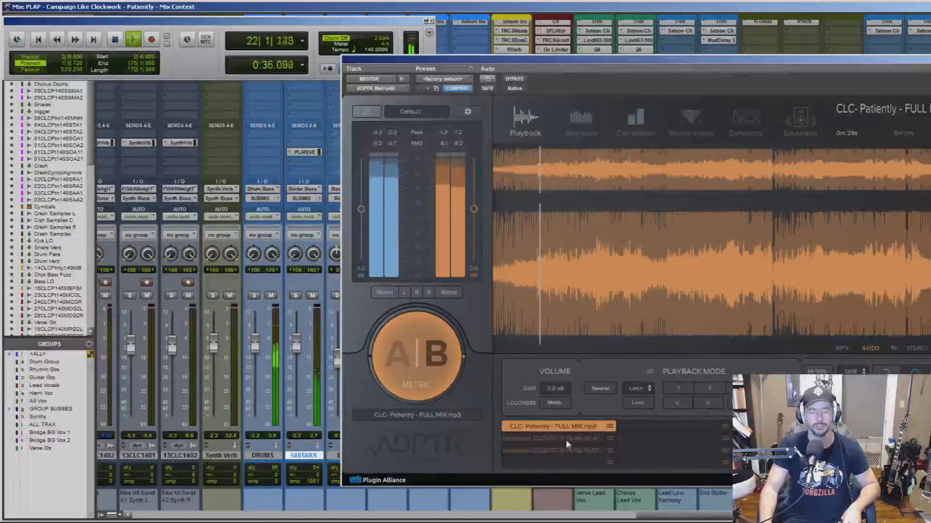
left_click(580, 124)
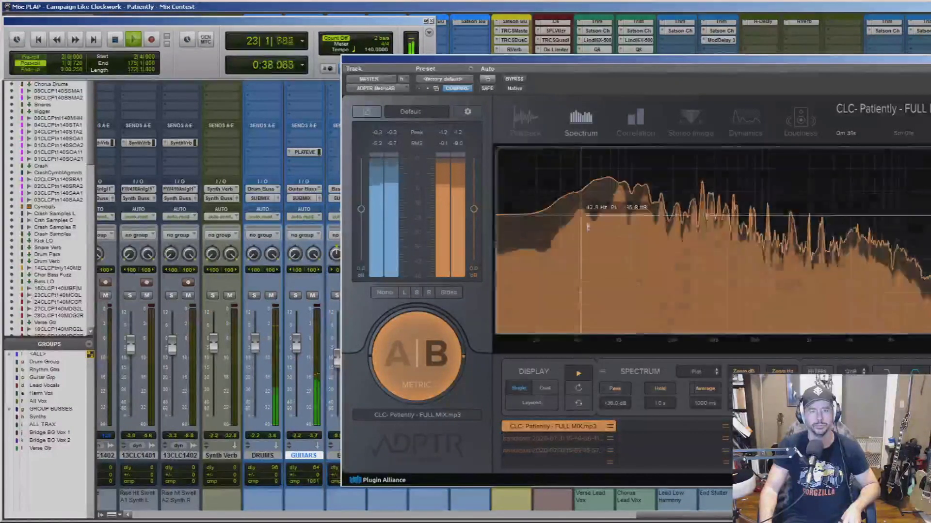
left_click(562, 438)
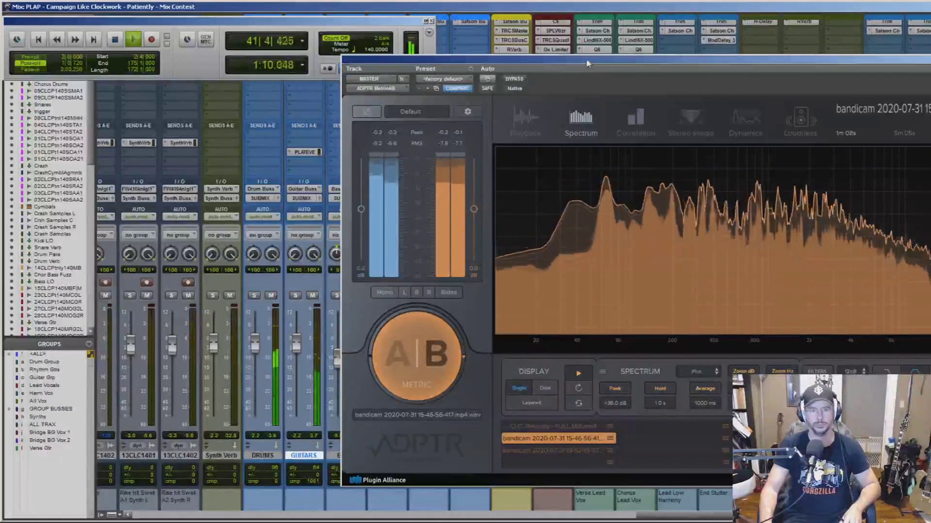
Compare the loudness meters of the bandicam 15-46-56 and full mix references, return to the Playback waveform view and stop playback.
left_click(792, 118)
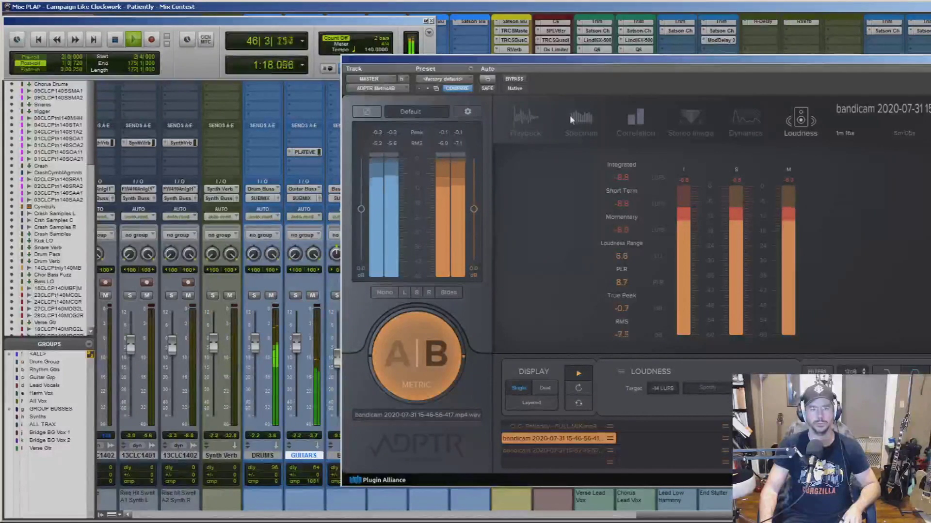
left_click(534, 125)
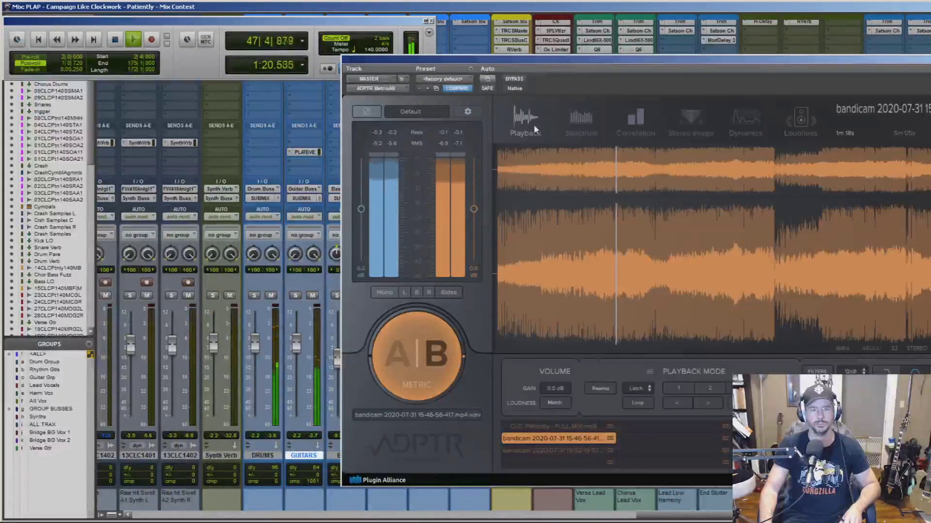
left_click(586, 429)
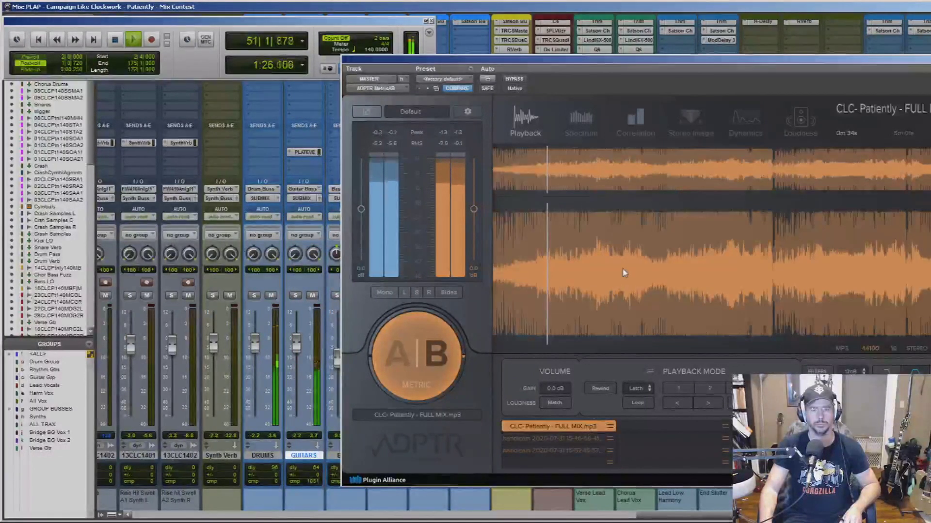
left_click(801, 121)
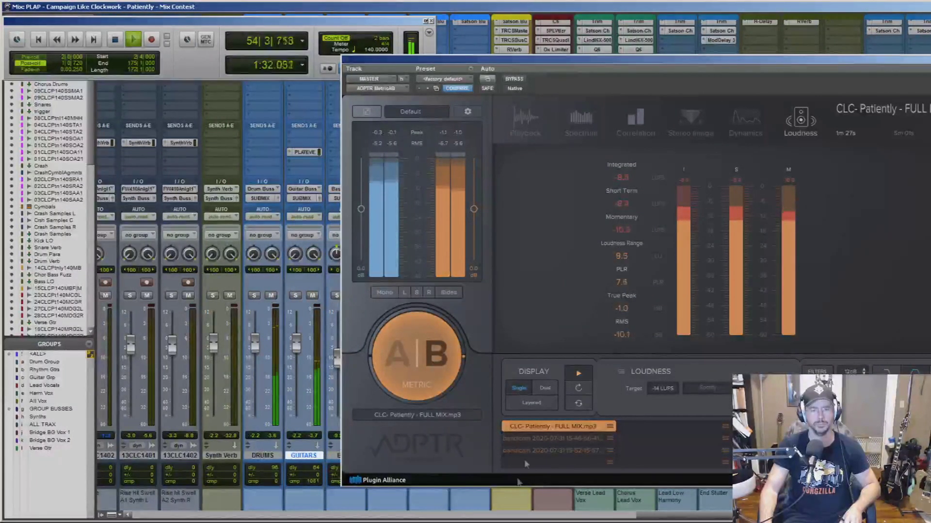
left_click(560, 438)
left_click(528, 119)
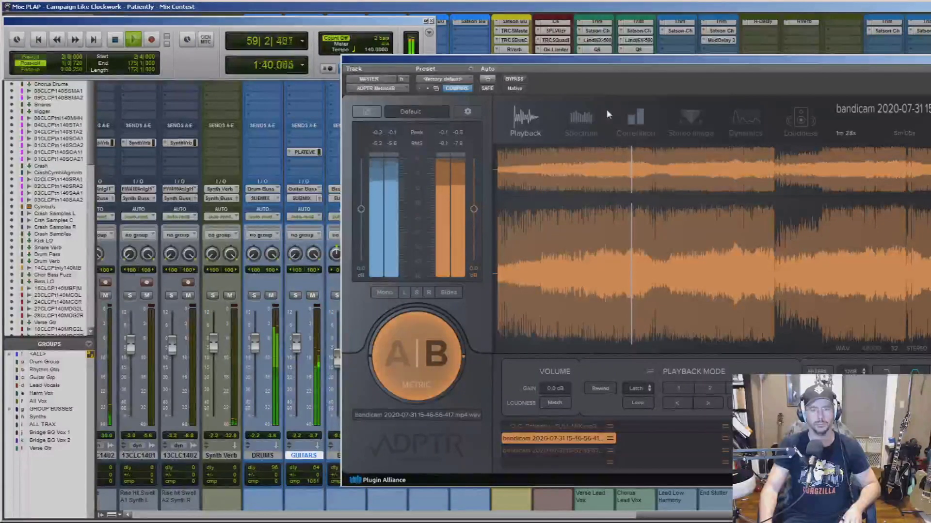
key("space")
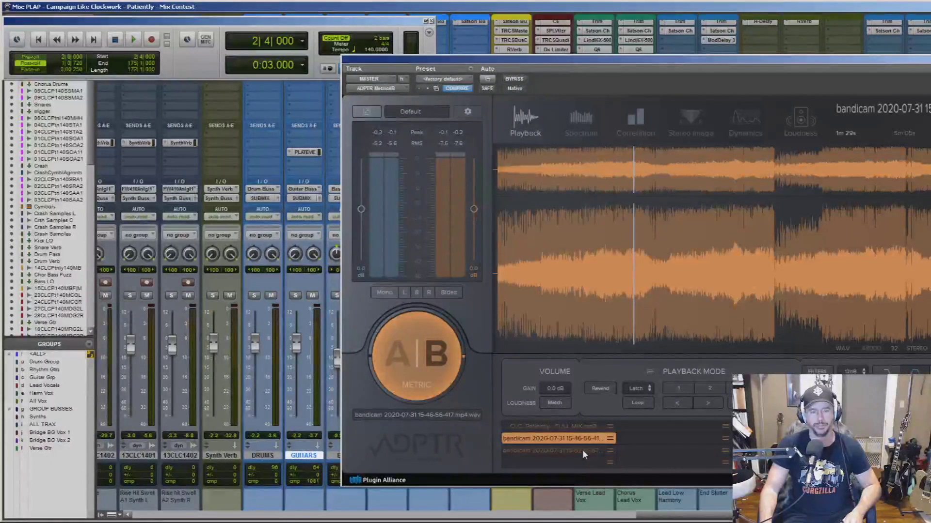
Return the three references' playback positions to near their beginnings and check each reference, finishing on bandicam 15-52-15.
left_click(497, 180)
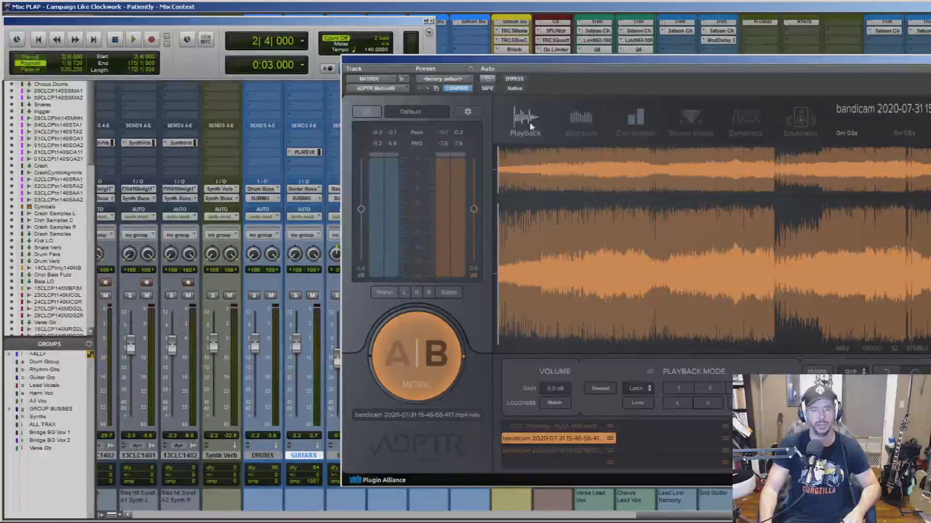
left_click(536, 427)
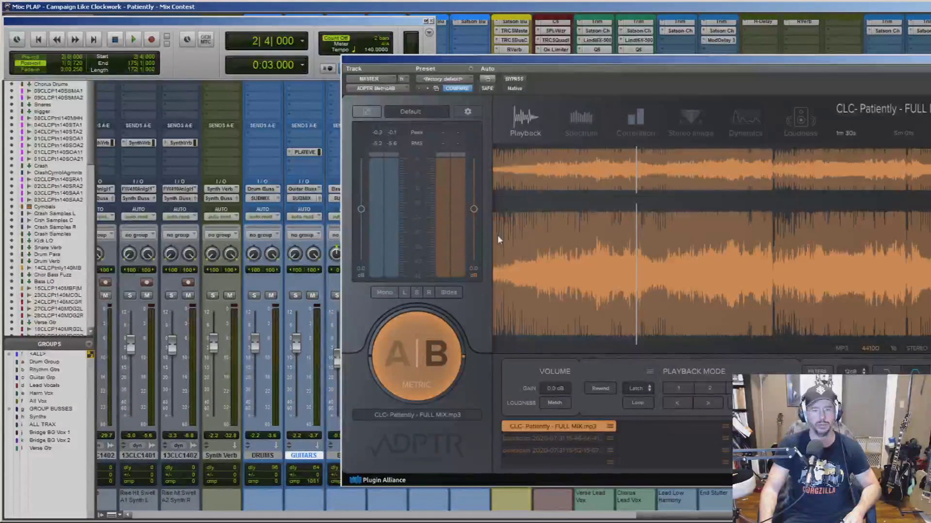
left_click(558, 450)
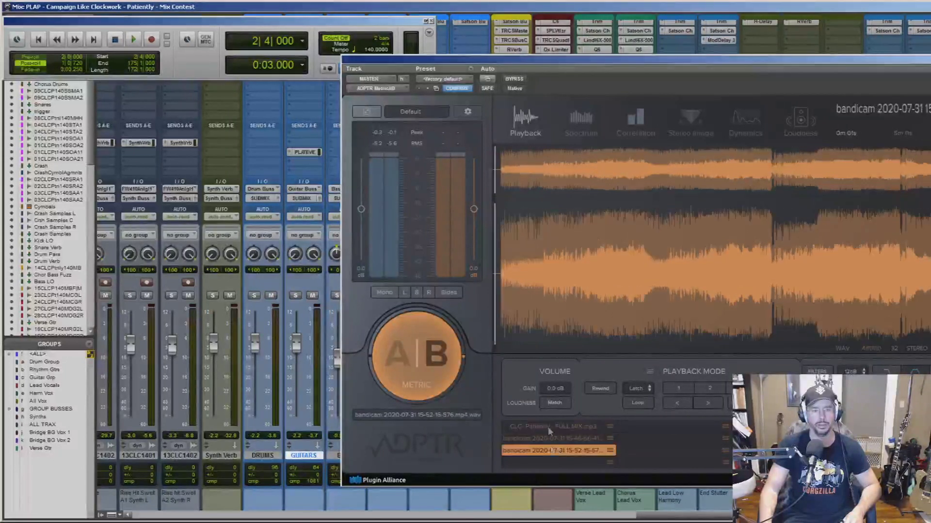
left_click(501, 283)
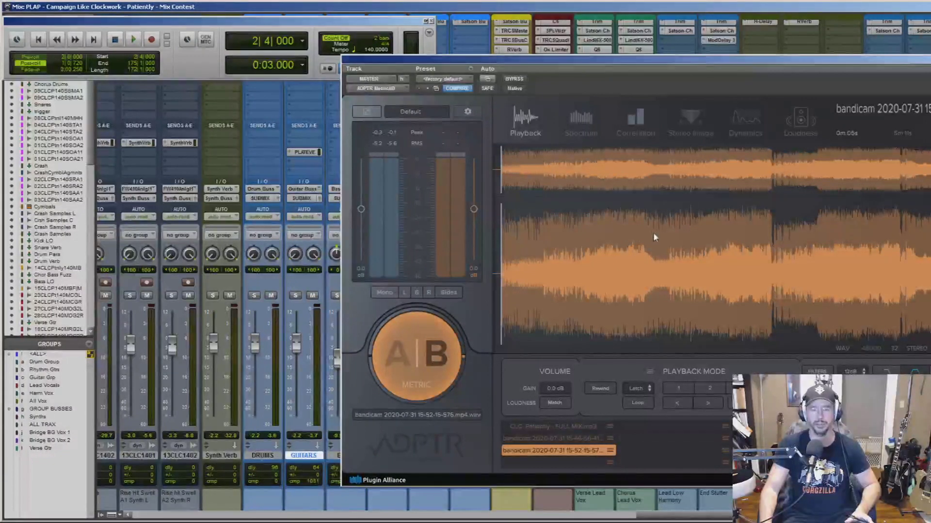
left_click(589, 426)
left_click(587, 438)
left_click(583, 451)
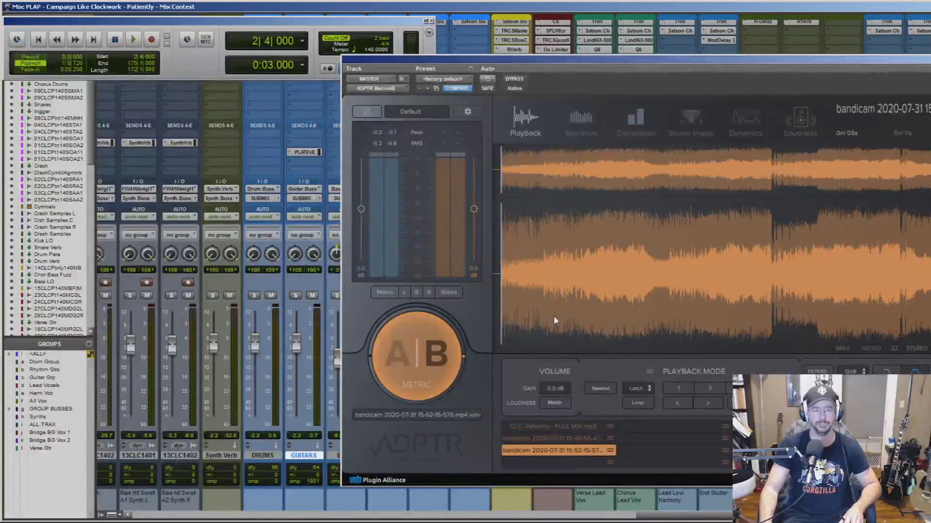
left_click(554, 315)
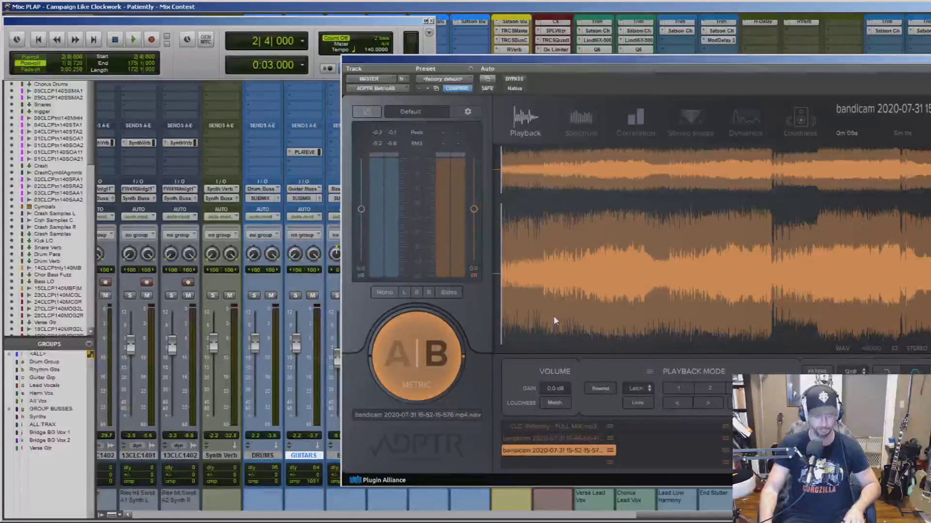
Audition the bandicam 15-52-15 opening against the bandicam 15-46-56 reference from about 0m 13s, finishing on bandicam 15-52-15.
key("space")
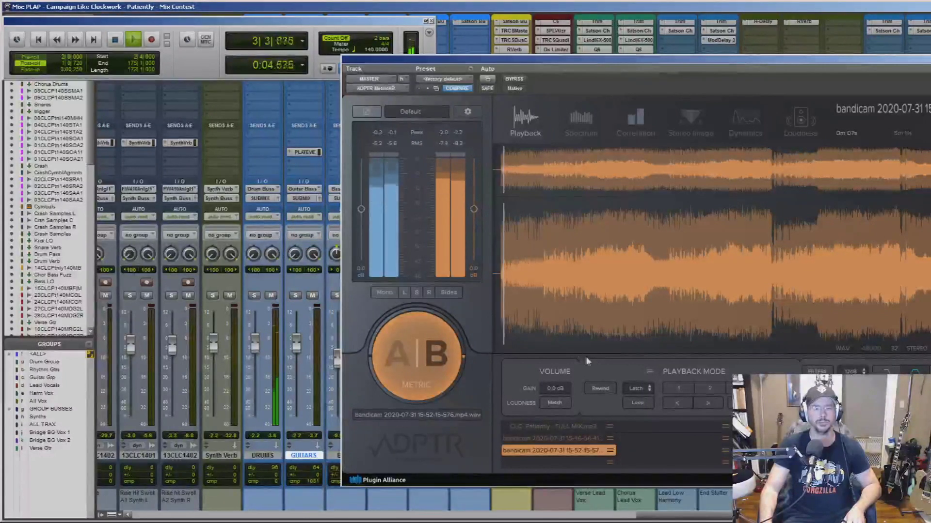
left_click(562, 438)
left_click(512, 277)
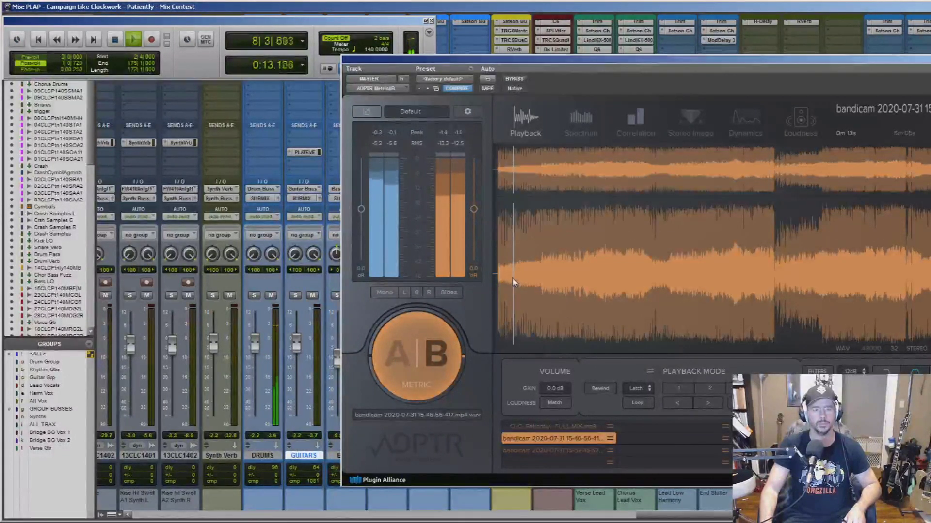
left_click(563, 451)
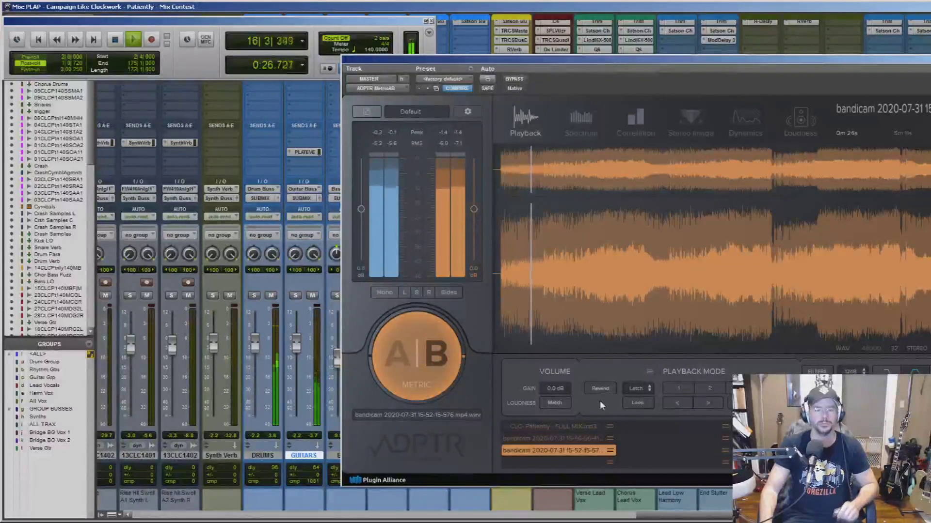
Audition the full mix from about 0m 23s against both bandicam references, stop playback and reselect bandicam 15-46-56.
left_click(583, 426)
left_click(528, 290)
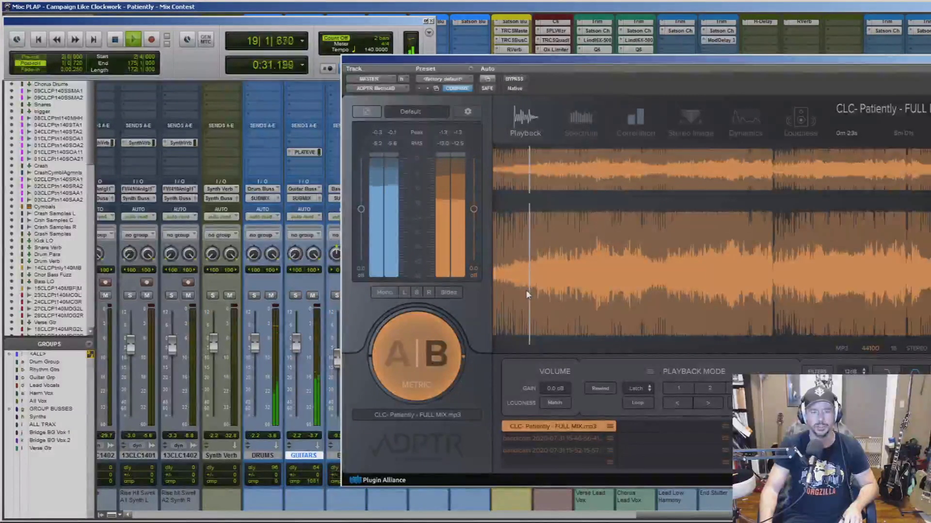
left_click(583, 438)
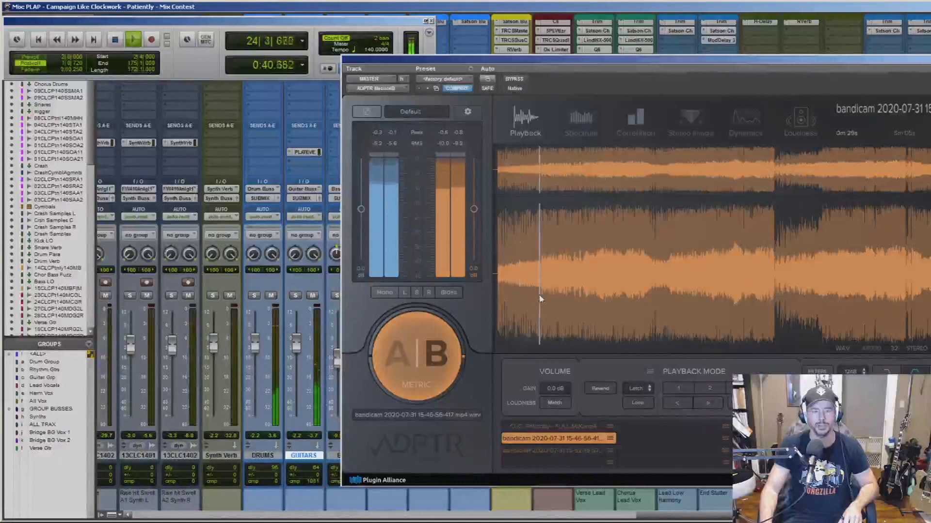
left_click(568, 450)
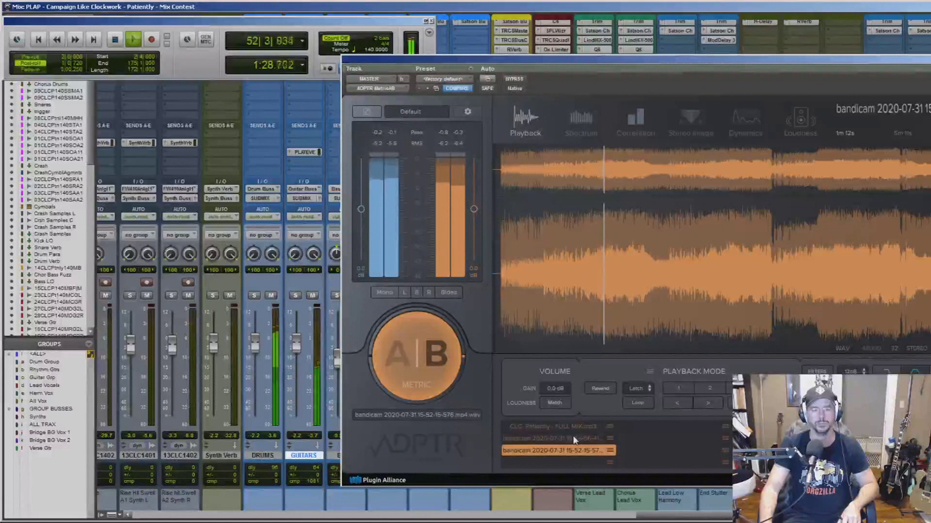
key("space")
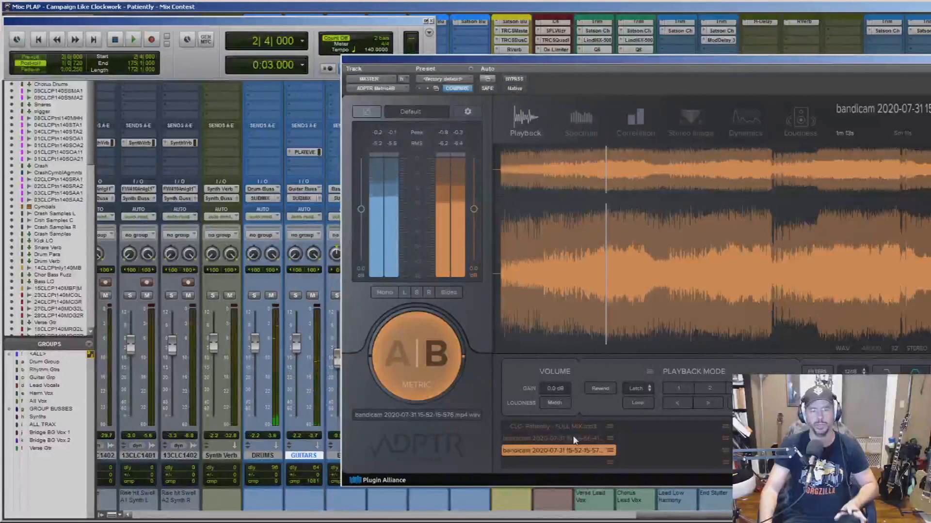
left_click(574, 438)
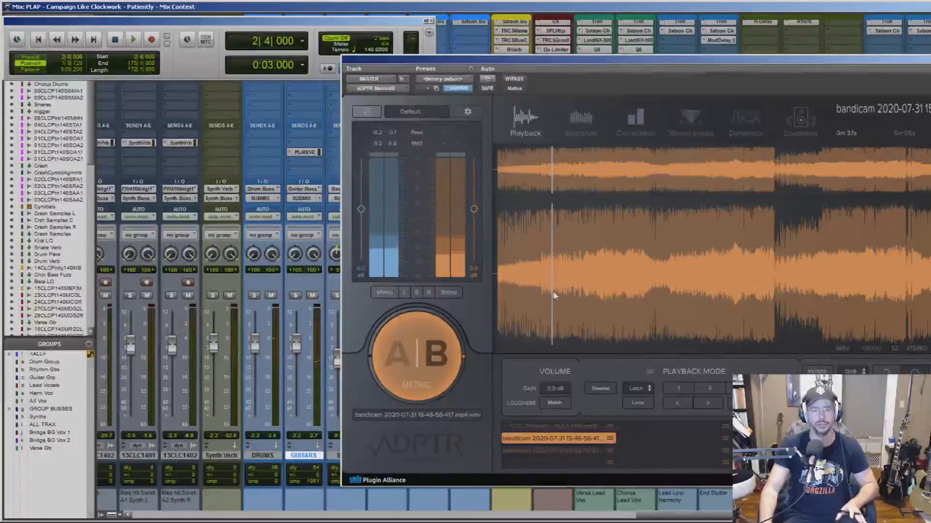
Play the bandicam 15-46-56 reference from about 0m 32s and audition it against the full mix.
left_click(578, 427)
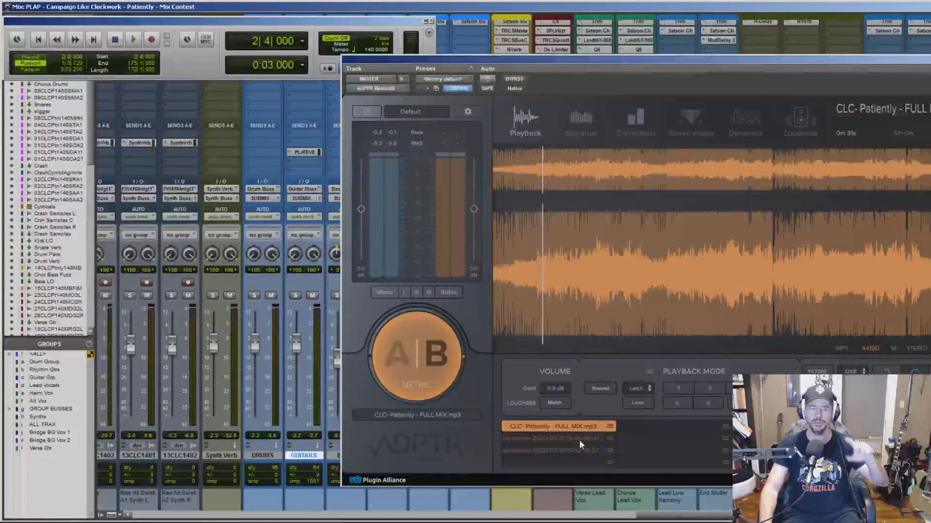
left_click(579, 441)
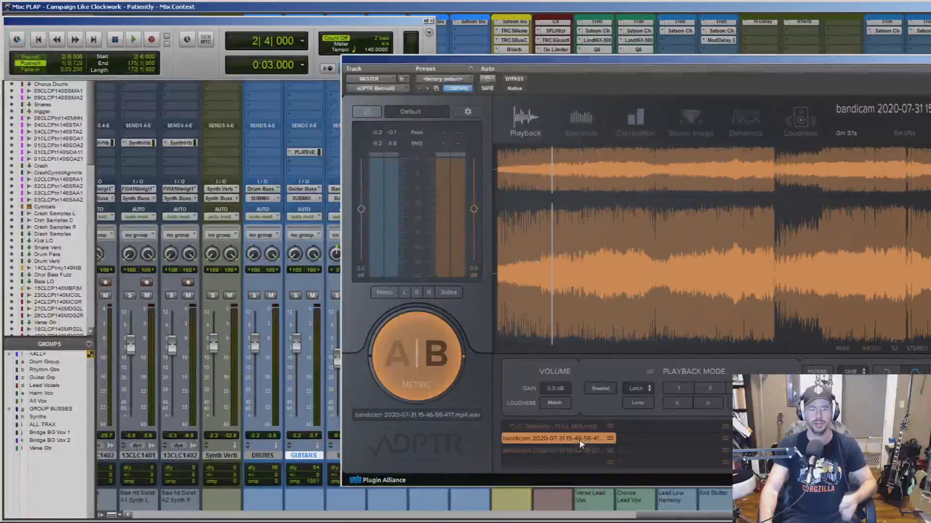
left_click(543, 290)
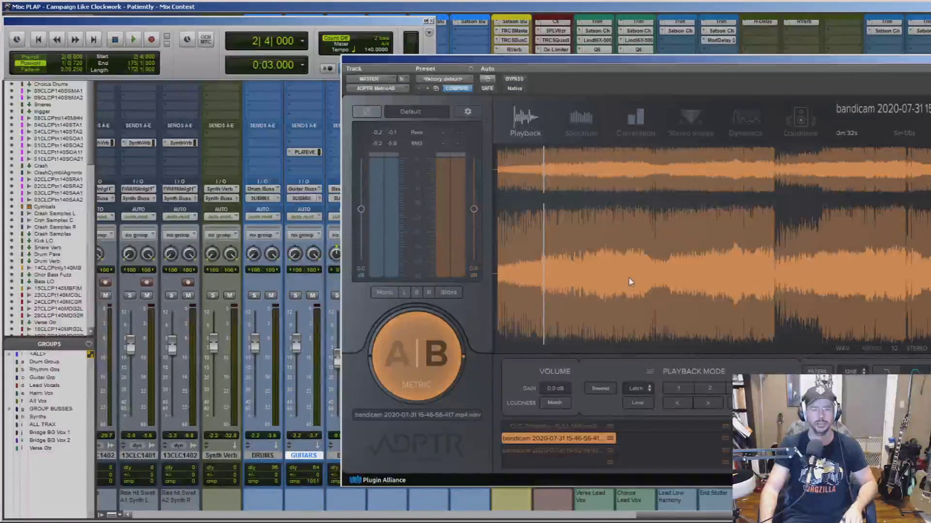
key("space")
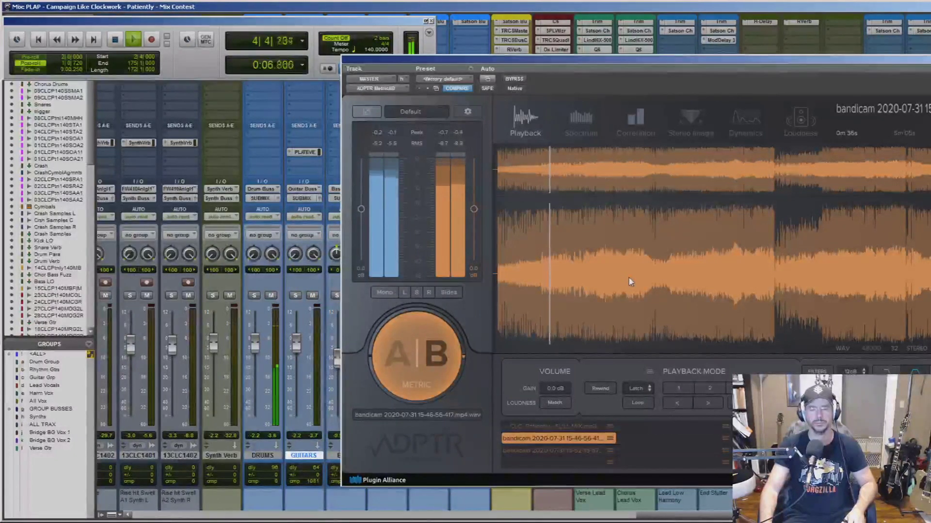
left_click(588, 428)
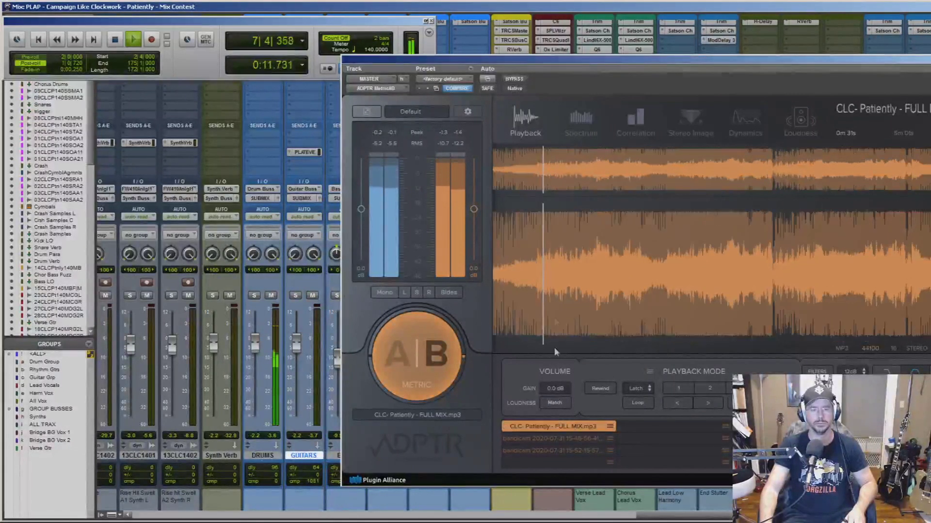
Move bandicam 15-52-15 to about 0m 40s, audition it against the other two references, and stop playback on bandicam 15-52-15.
left_click(571, 451)
left_click(549, 279)
left_click(549, 267)
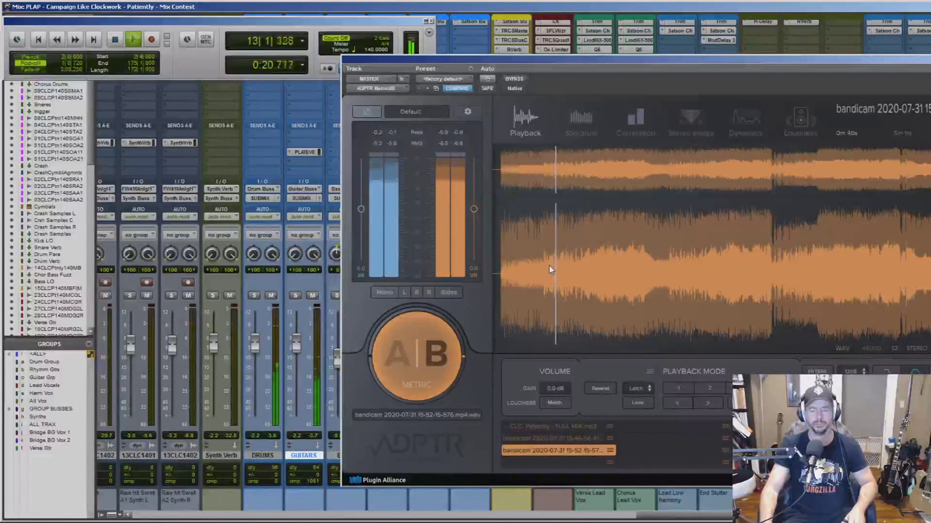
left_click(569, 440)
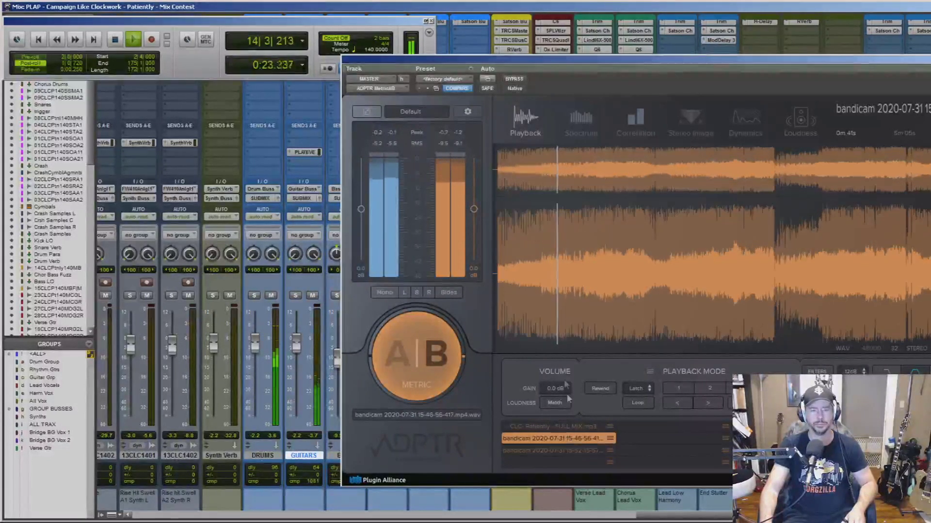
left_click(573, 428)
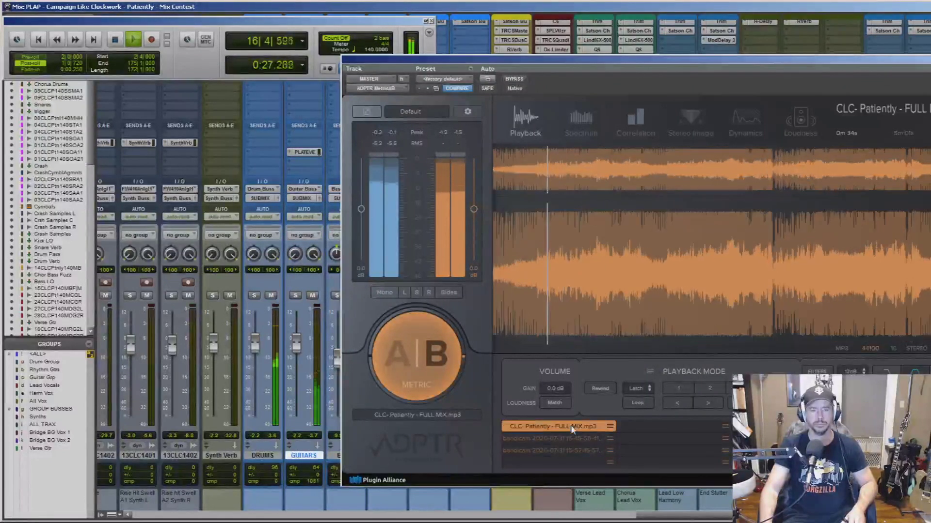
left_click(575, 450)
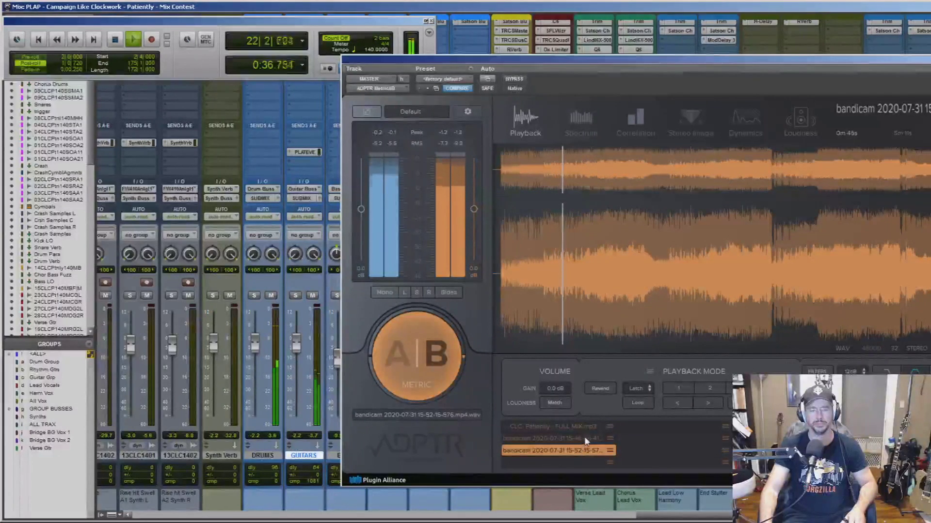
key("space")
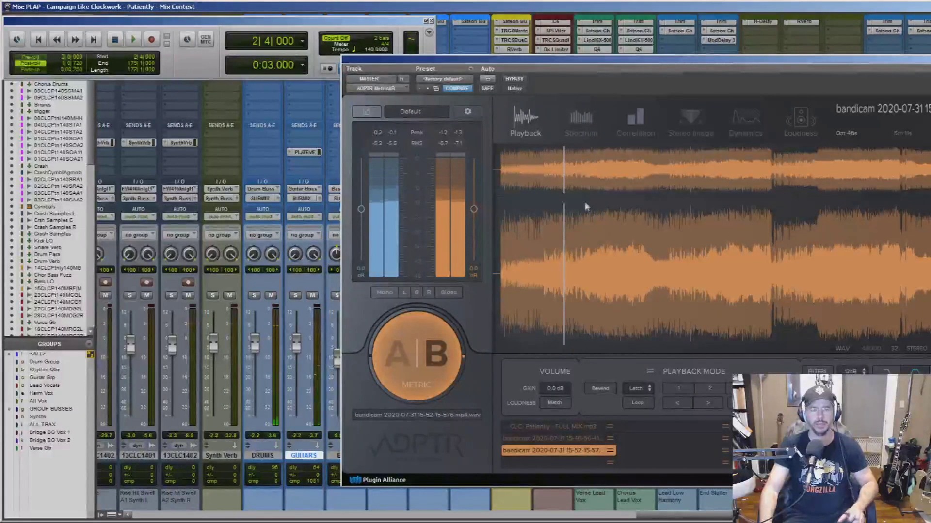
Compare the frequency spectra of all three references during playback, starting with bandicam 15-52-15 and finishing on the full mix.
left_click(582, 130)
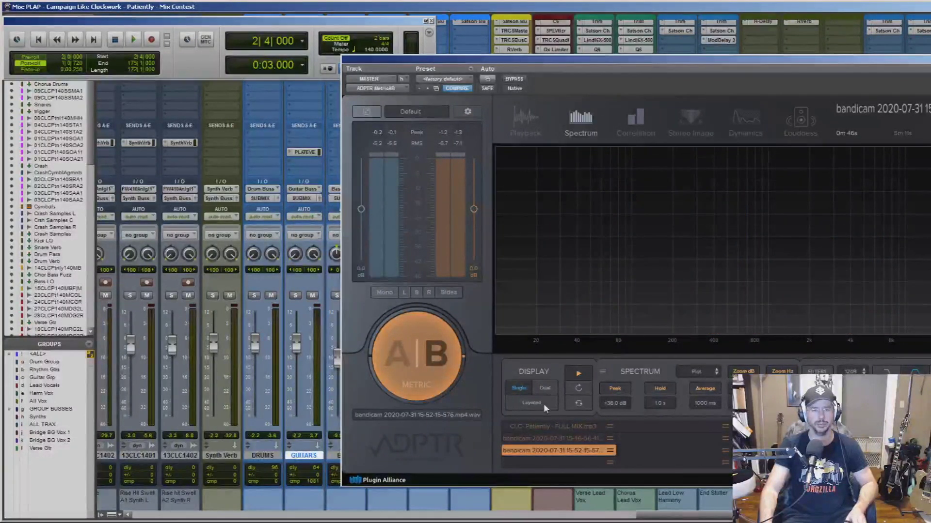
key("space")
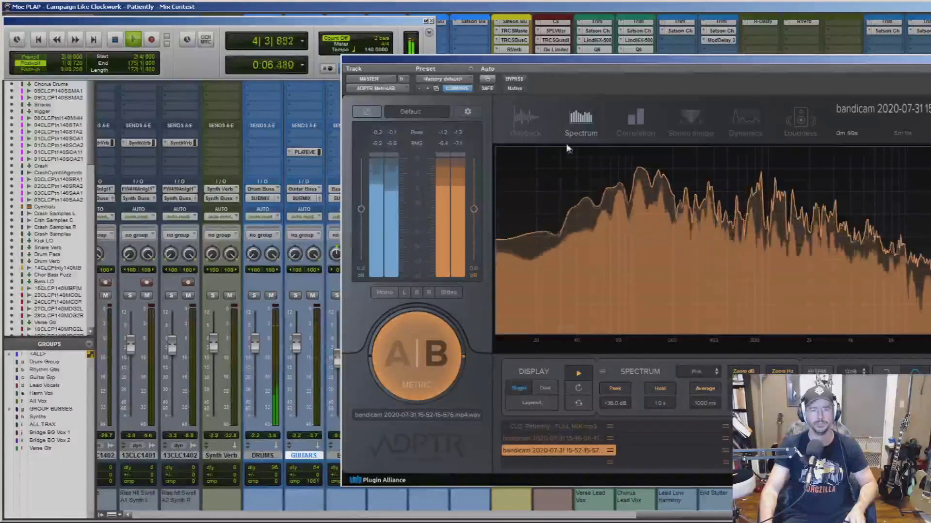
left_click(557, 441)
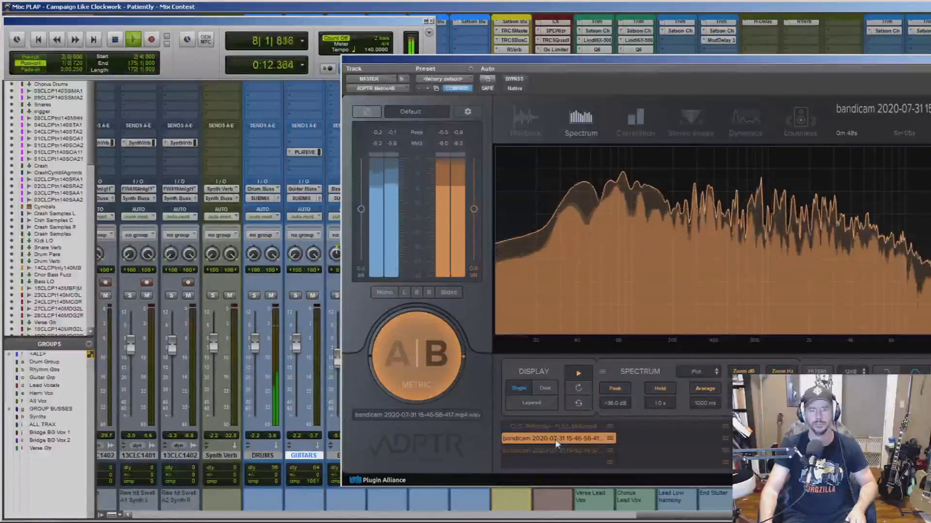
left_click(560, 427)
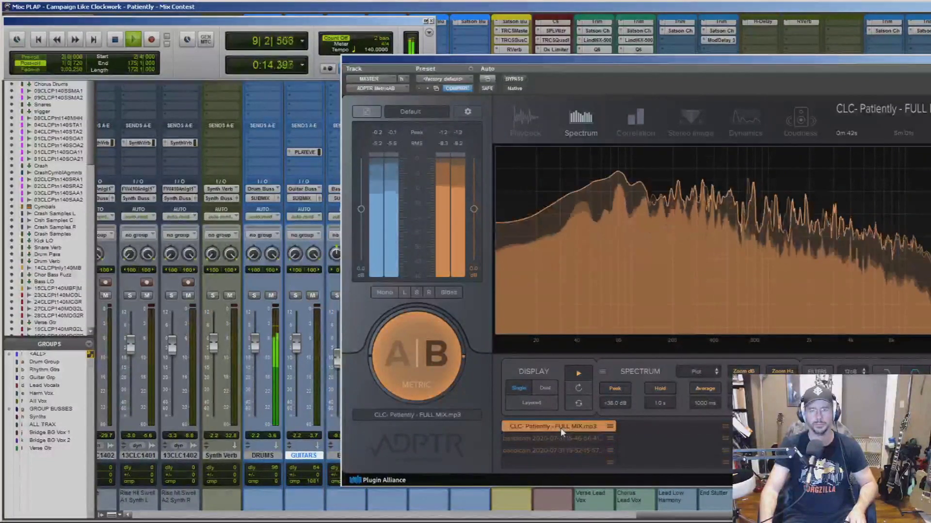
left_click(572, 453)
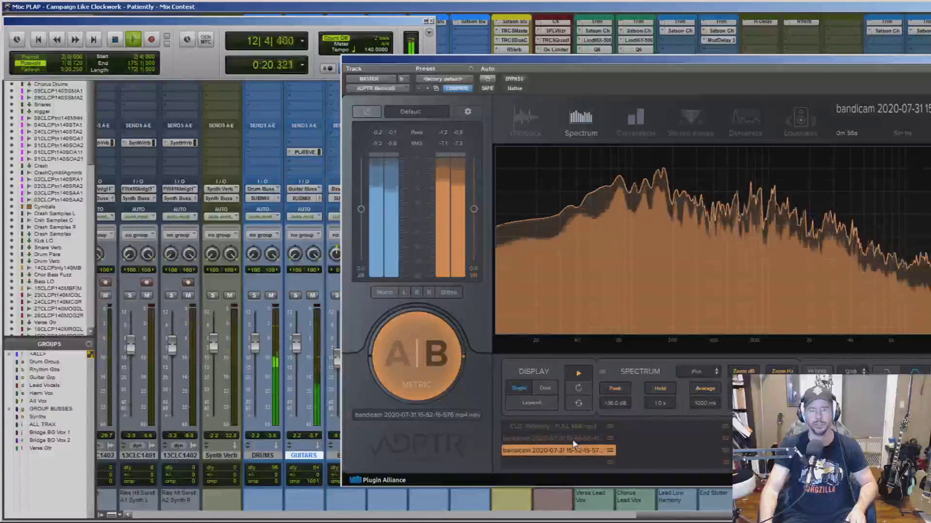
left_click(573, 439)
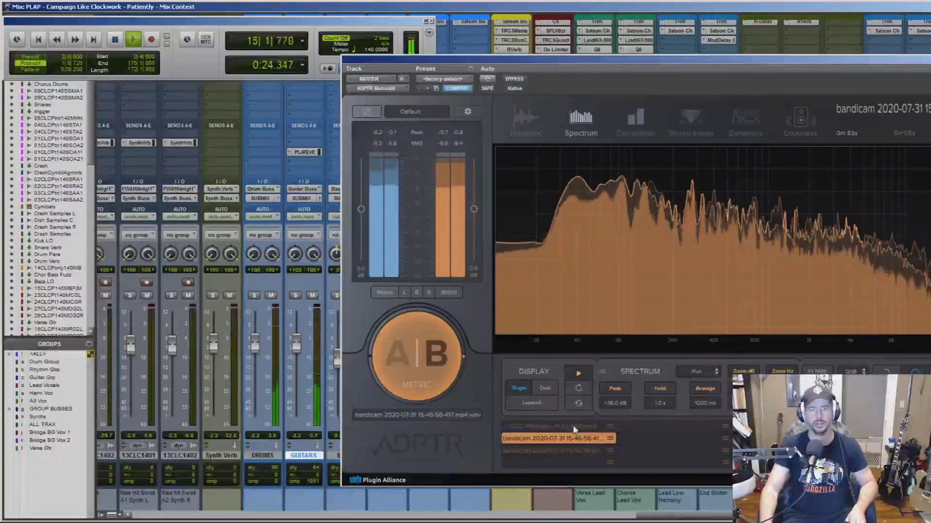
left_click(575, 428)
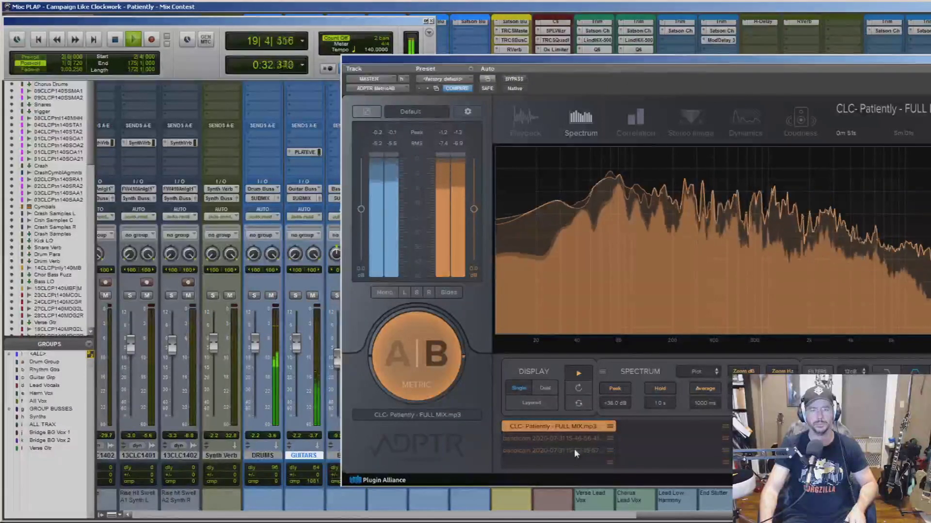
Check the loudness of bandicam 15-52-15 and compare the Dynamics graphs of all three references, finishing on bandicam 15-52-15.
left_click(797, 127)
left_click(563, 449)
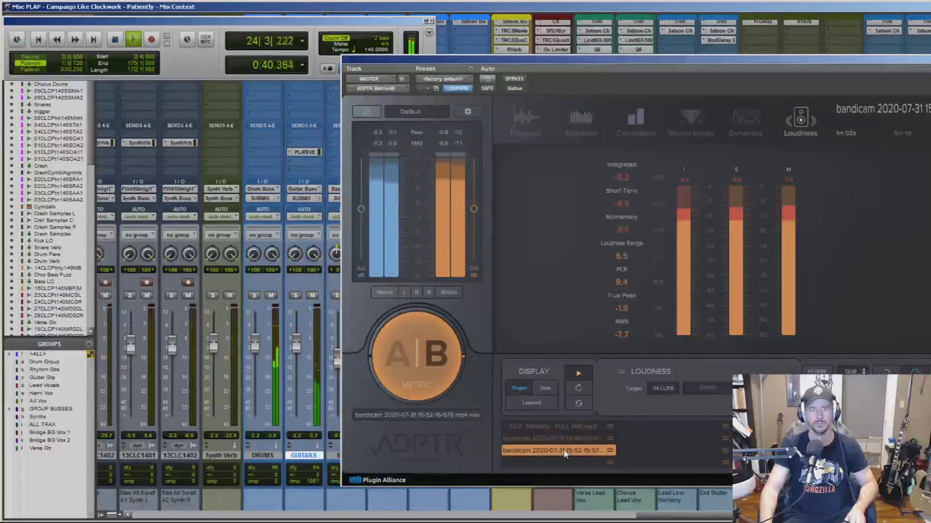
left_click(746, 125)
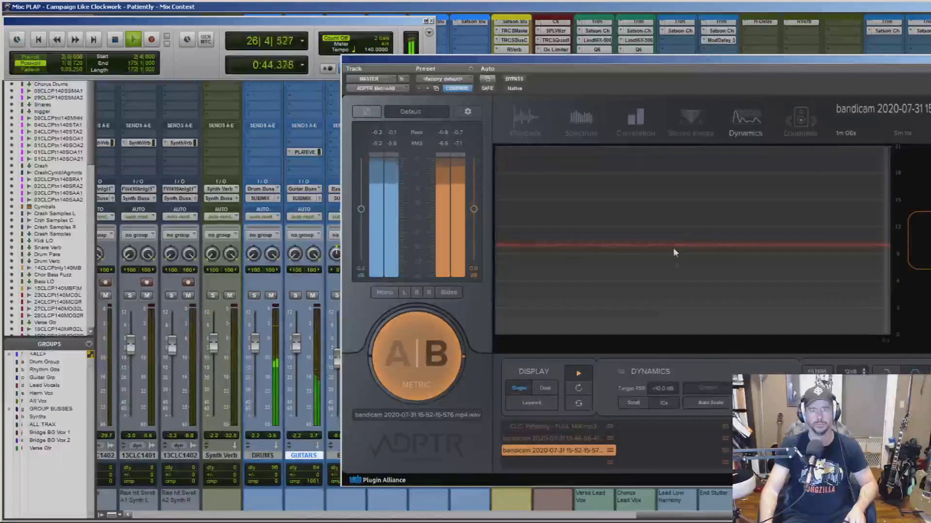
left_click(574, 438)
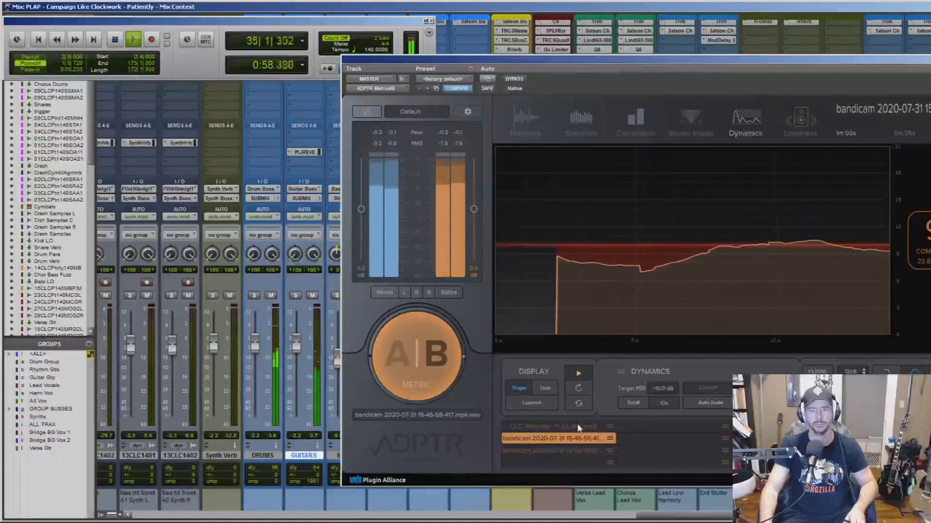
left_click(578, 426)
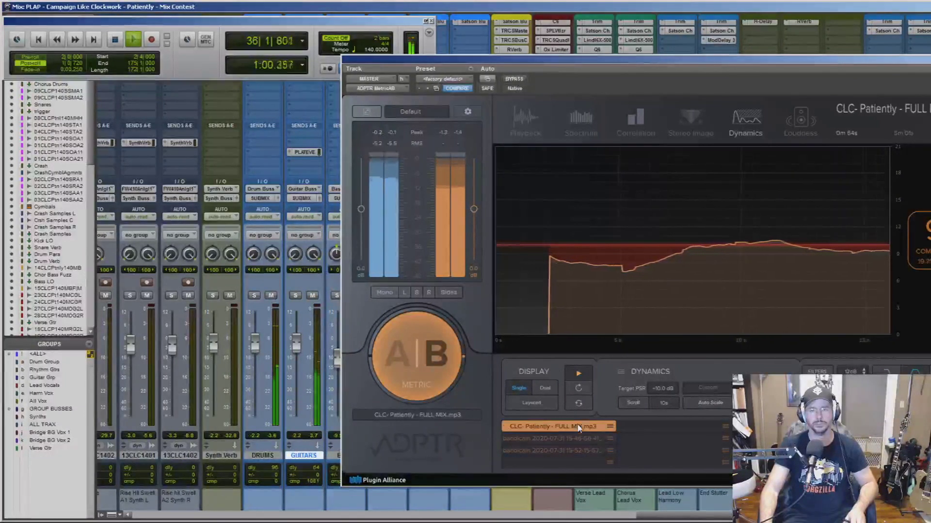
left_click(577, 452)
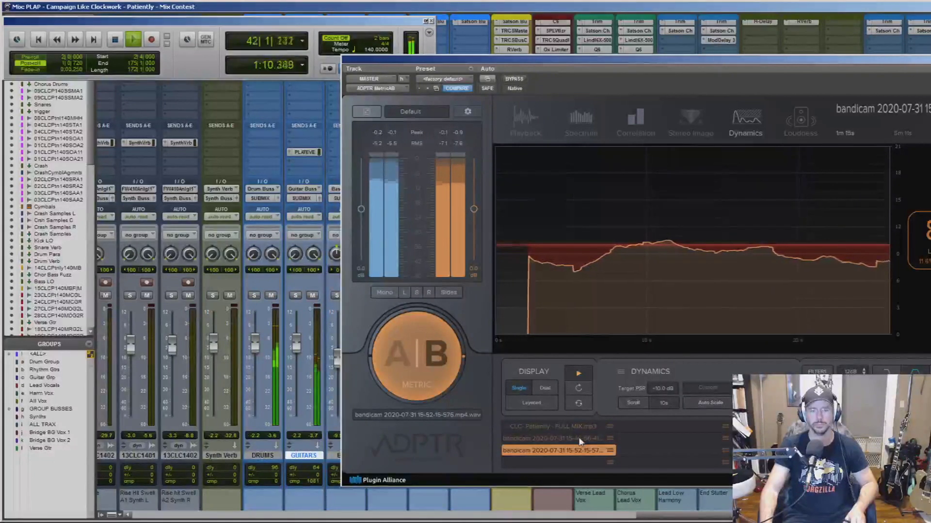
Compare the Loudness meters across the full mix and both bandicam references, finishing on bandicam 15-52-15.
left_click(800, 125)
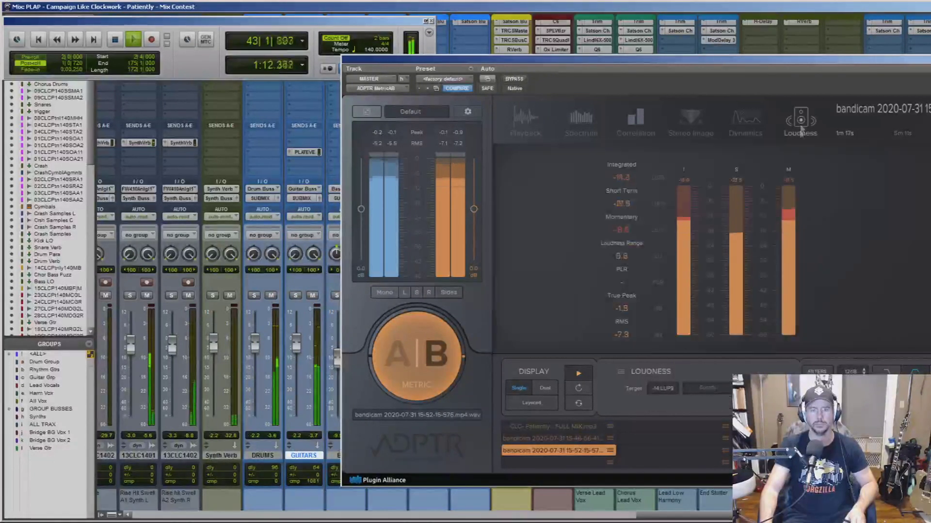
left_click(572, 439)
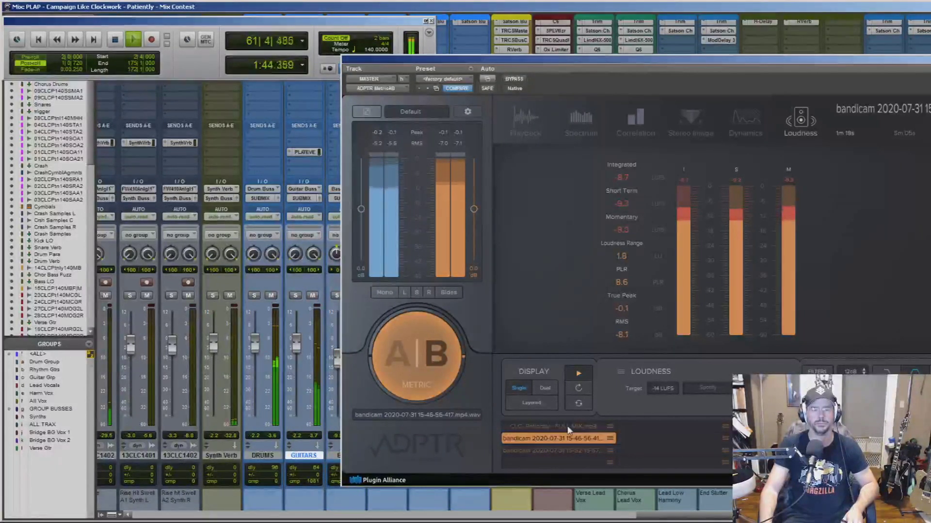
left_click(568, 428)
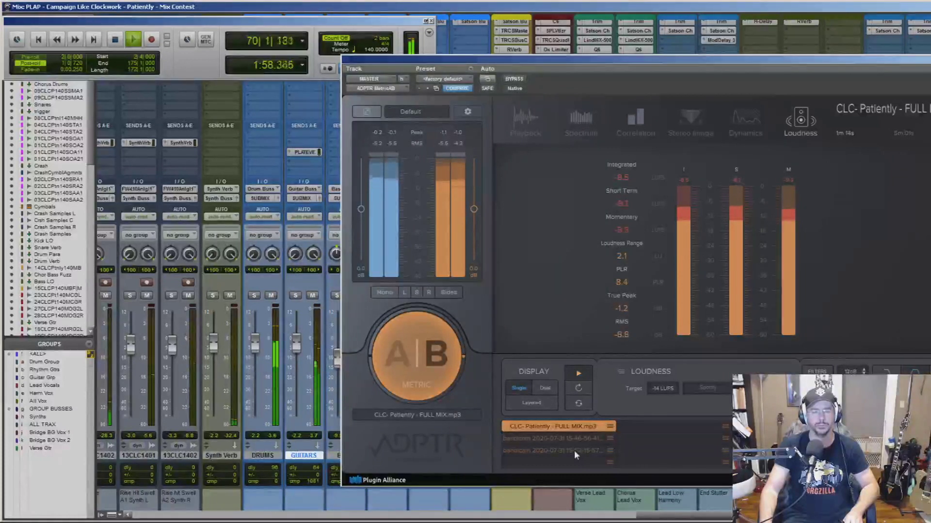
left_click(574, 451)
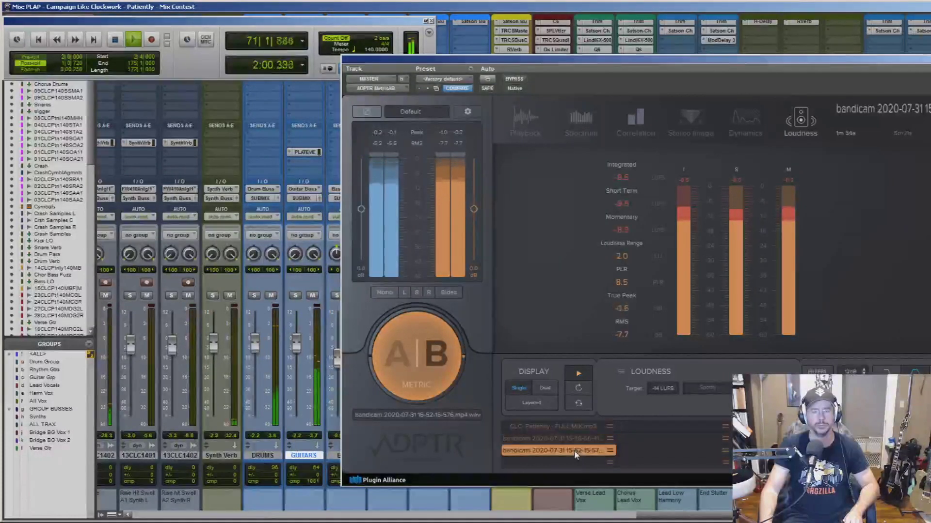
left_click(572, 429)
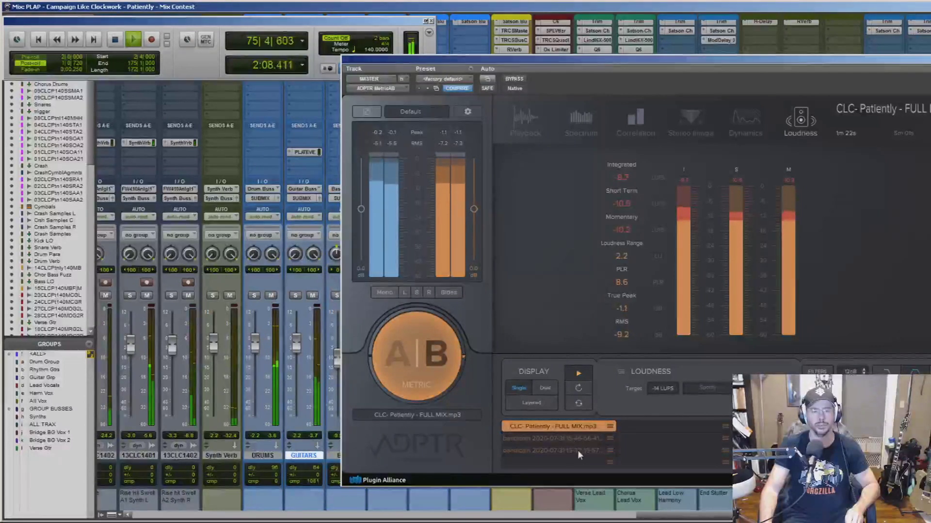
left_click(579, 454)
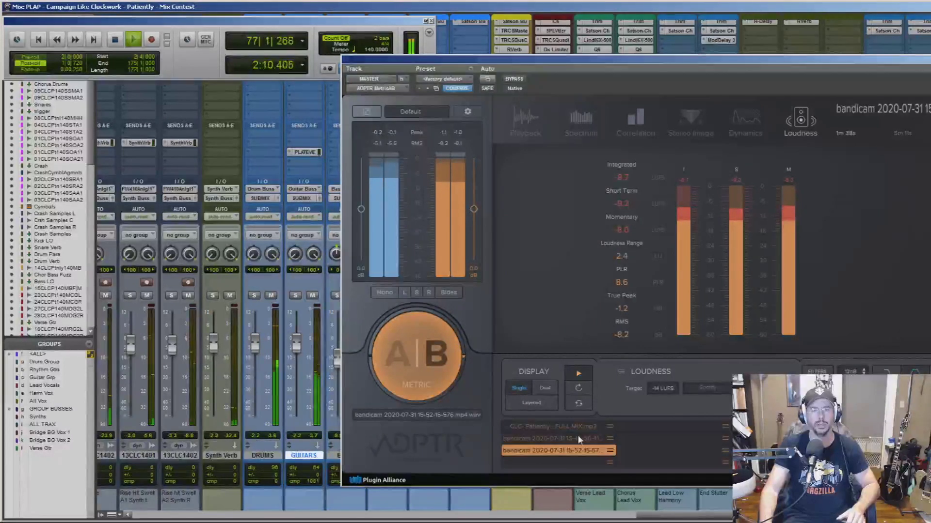
left_click(579, 439)
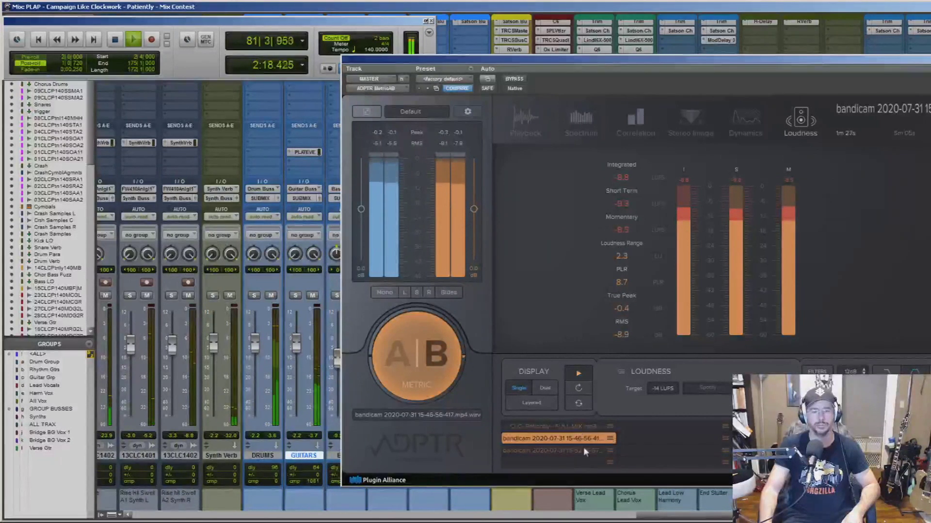
left_click(583, 451)
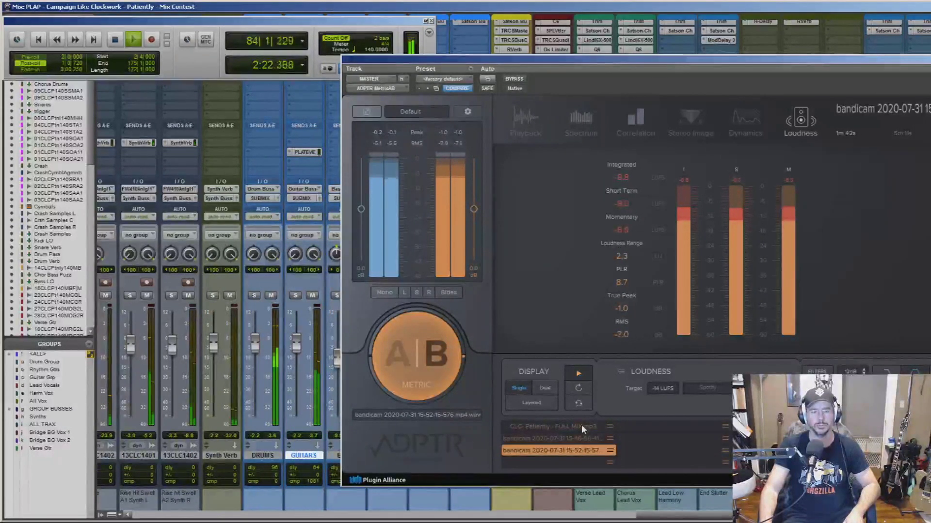
In the Playback waveform view, move bandicam 15-46-56 to about 1m 55s and audition it against bandicam 15-52-15 and the full mix.
left_click(528, 128)
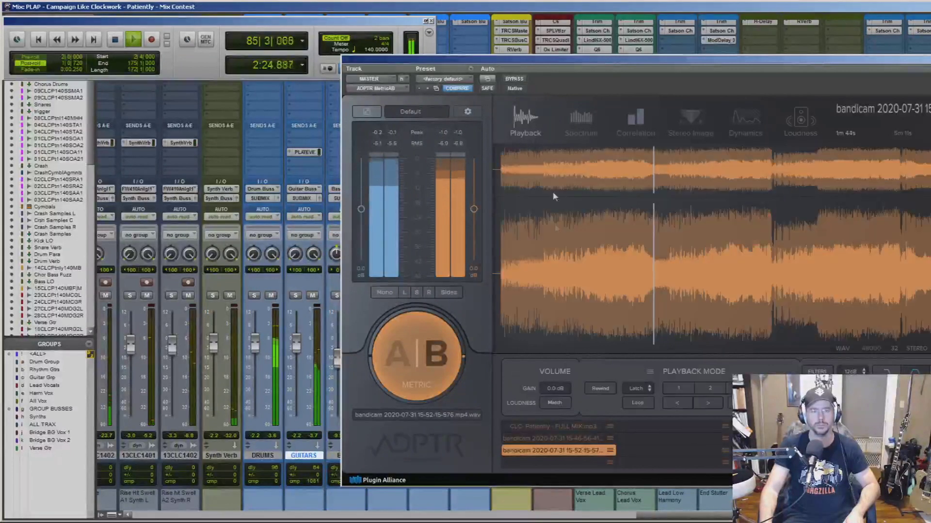
left_click(583, 438)
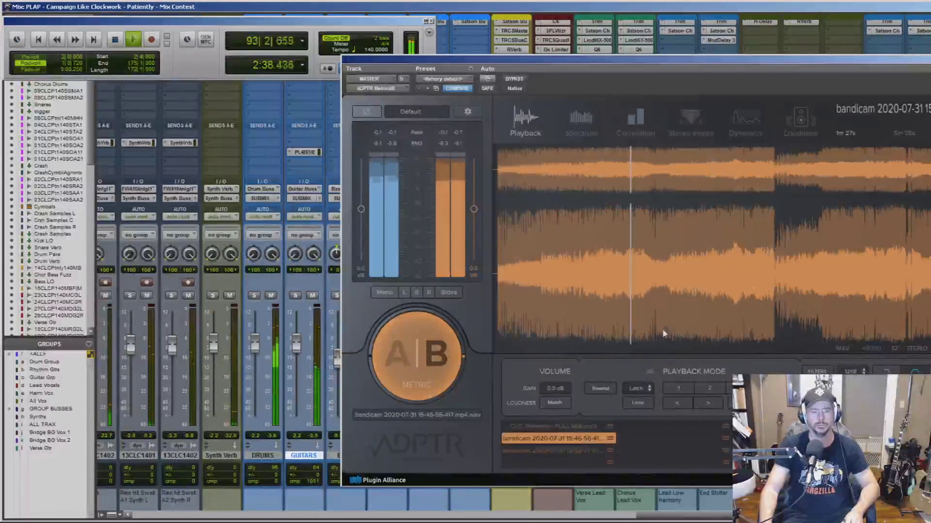
left_click(668, 293)
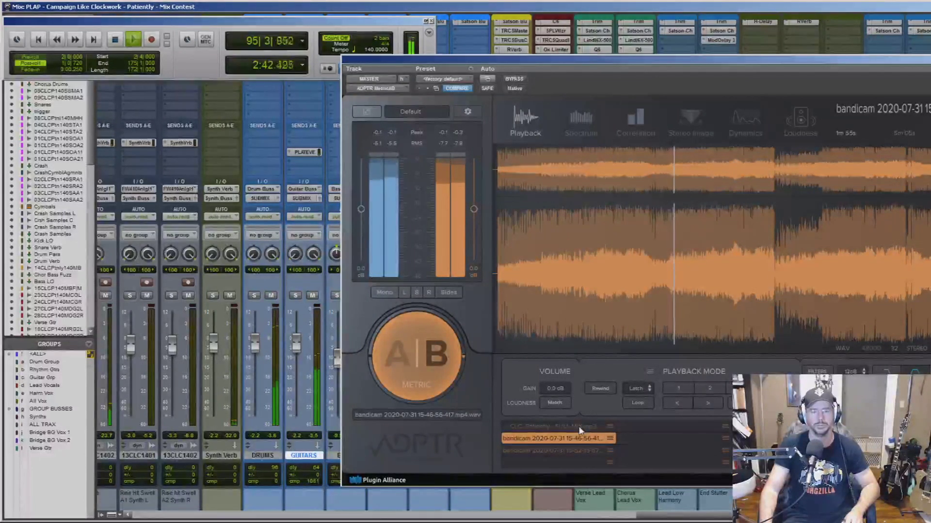
left_click(581, 450)
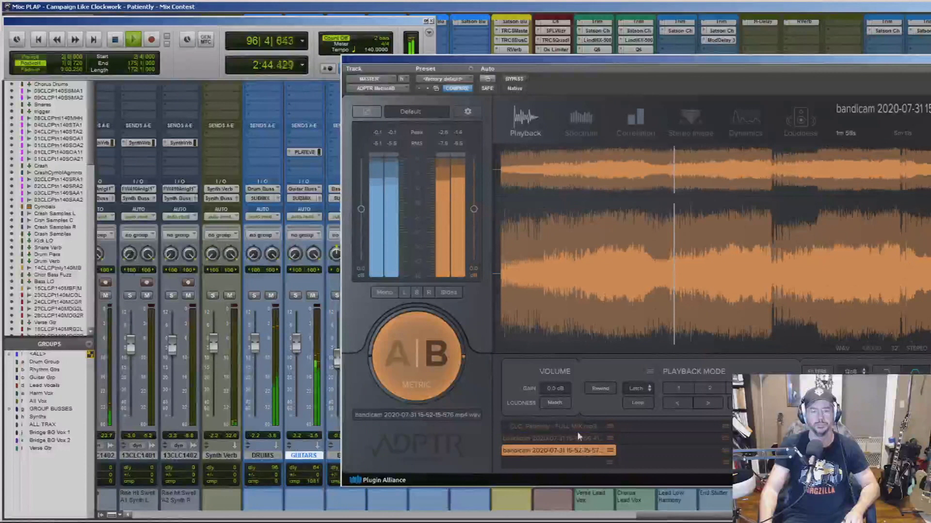
left_click(577, 425)
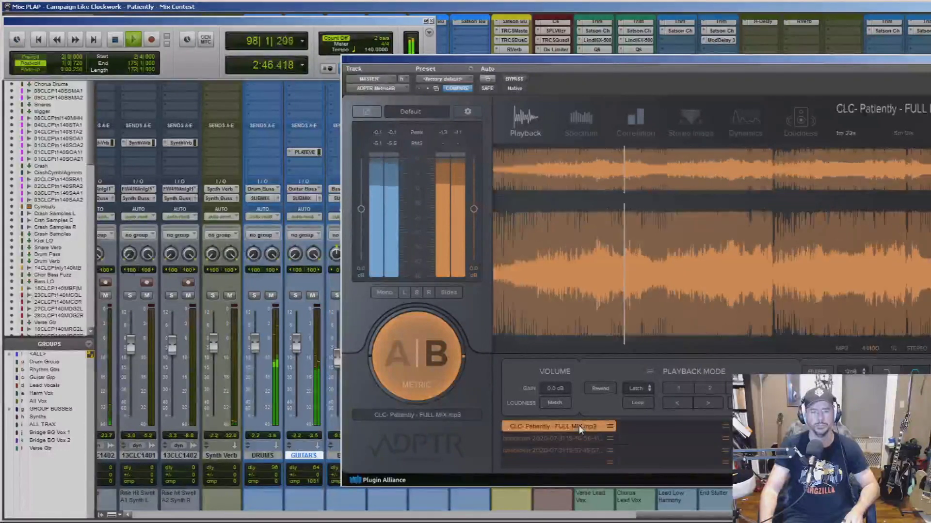
Audition the full mix from about 1m 52s, then restart playback from about 2m 13s.
left_click(667, 289)
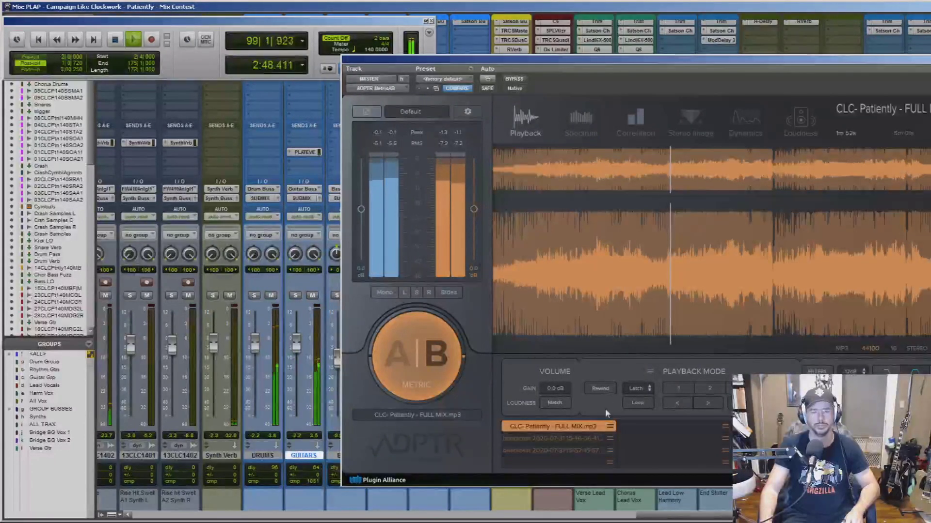
key("space")
left_click(703, 293)
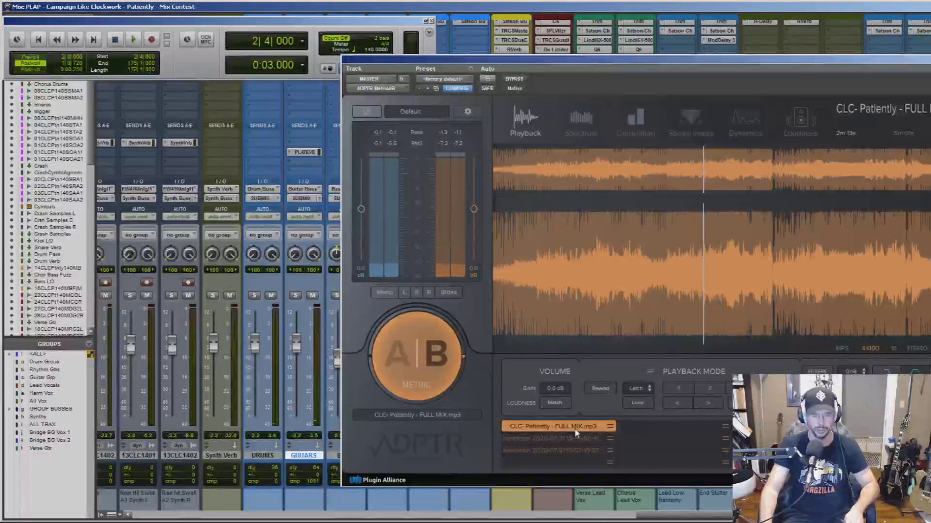
key("space")
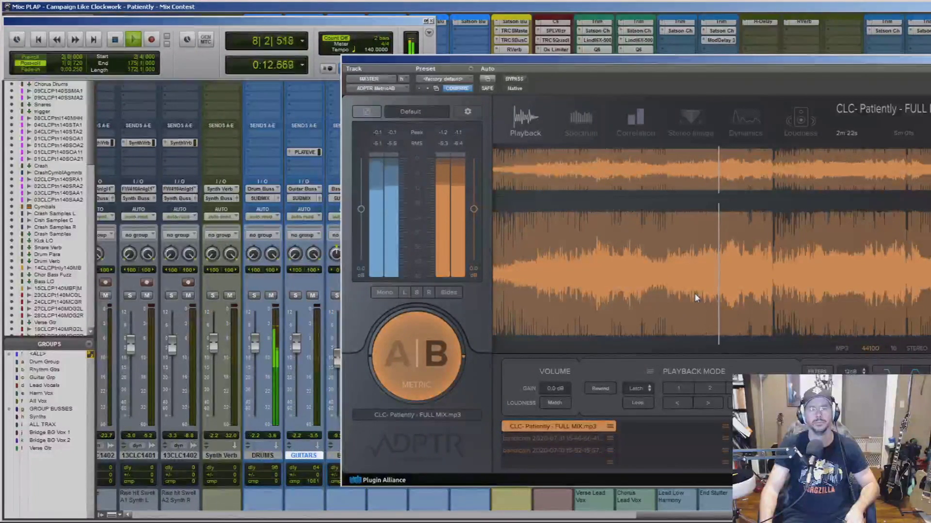
Compare both bandicam references with the full mix, moving bandicam 15-52-15 to about 2m 24s during playback, and stop playback on it.
left_click(595, 437)
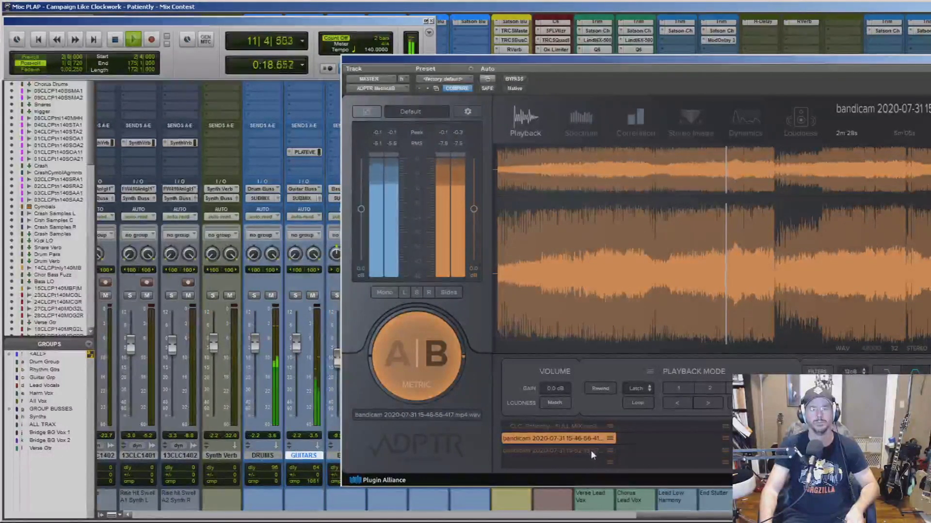
left_click(591, 449)
left_click(710, 293)
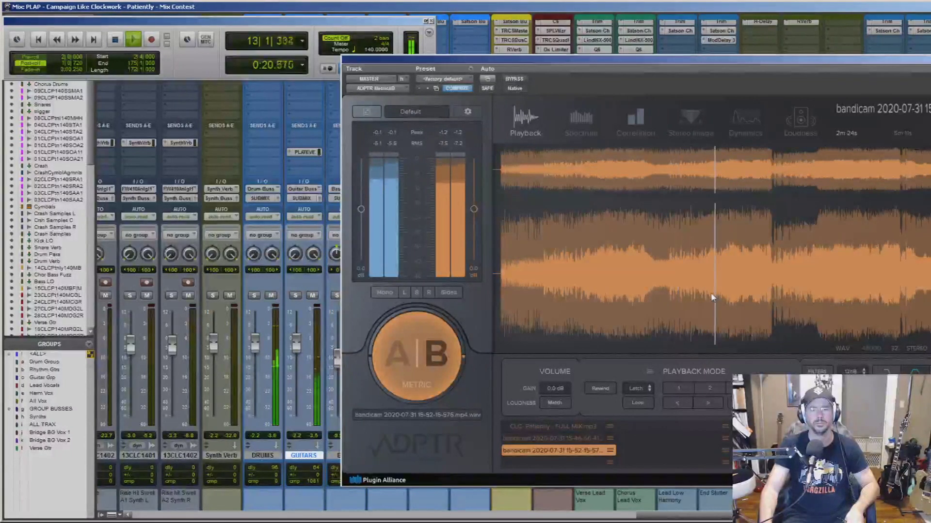
left_click(584, 439)
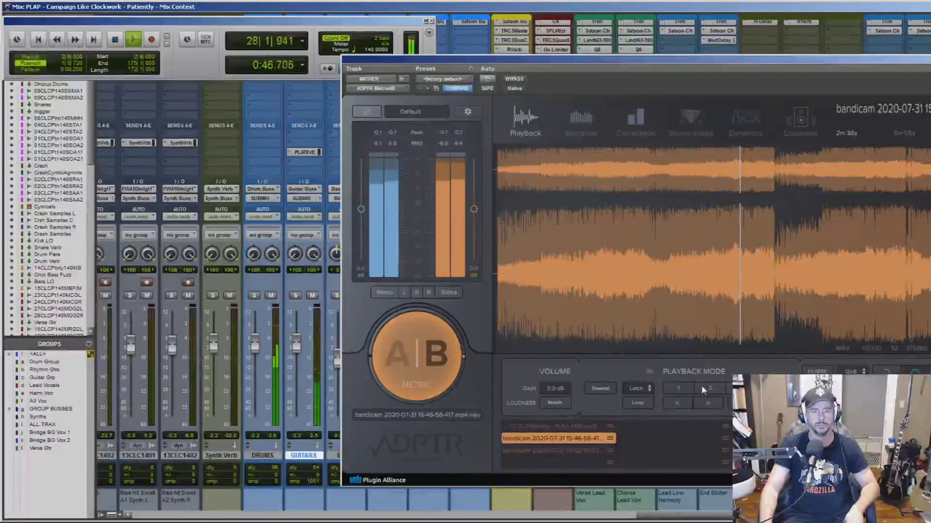
left_click(589, 426)
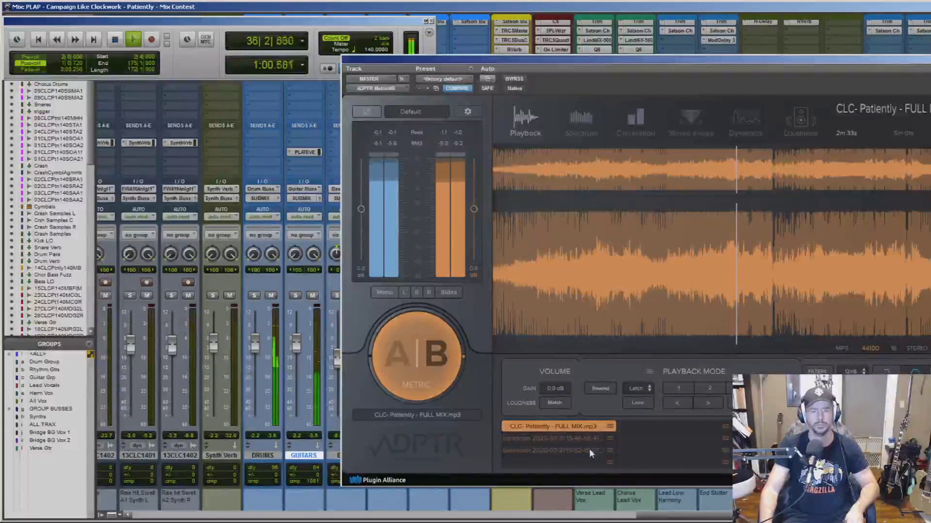
left_click(588, 449)
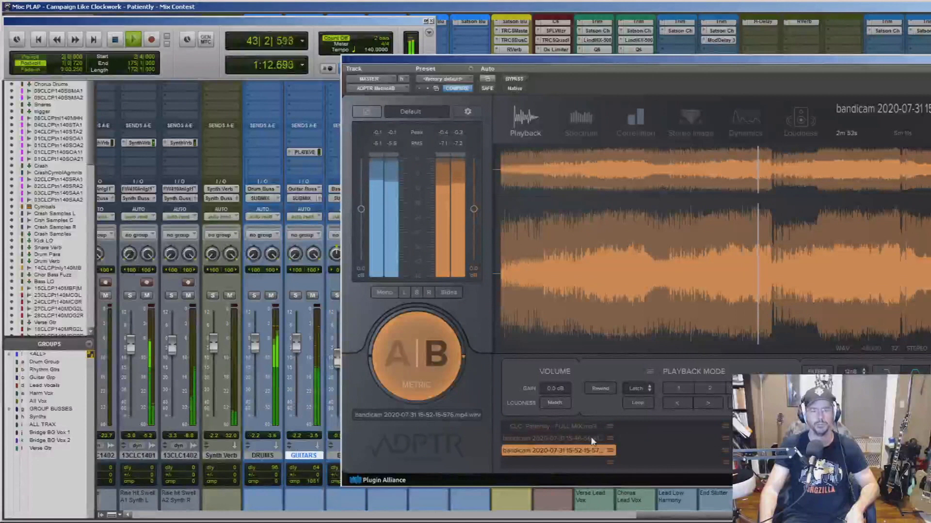
key("space")
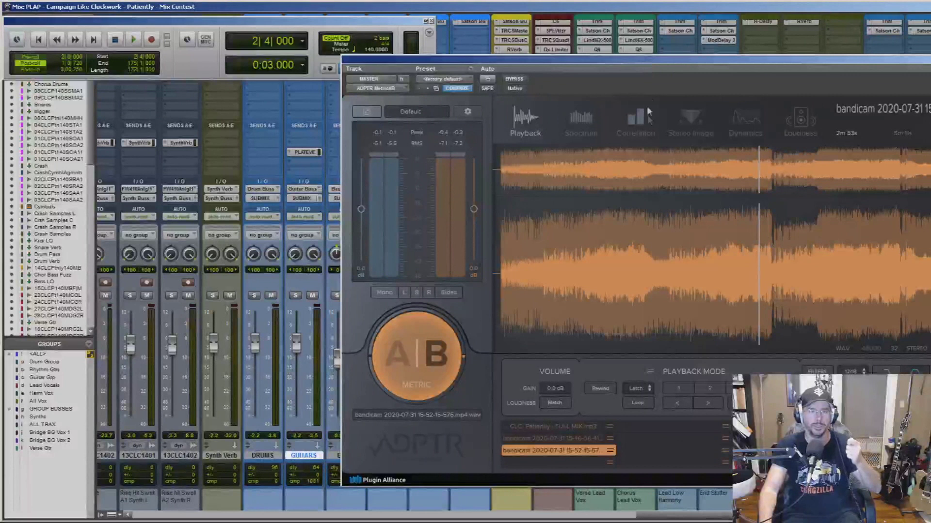
Move the plugin window down to check the MASTER track's inserts, then move it back up until its controls are accessible.
left_click_drag(646, 61, 648, 128)
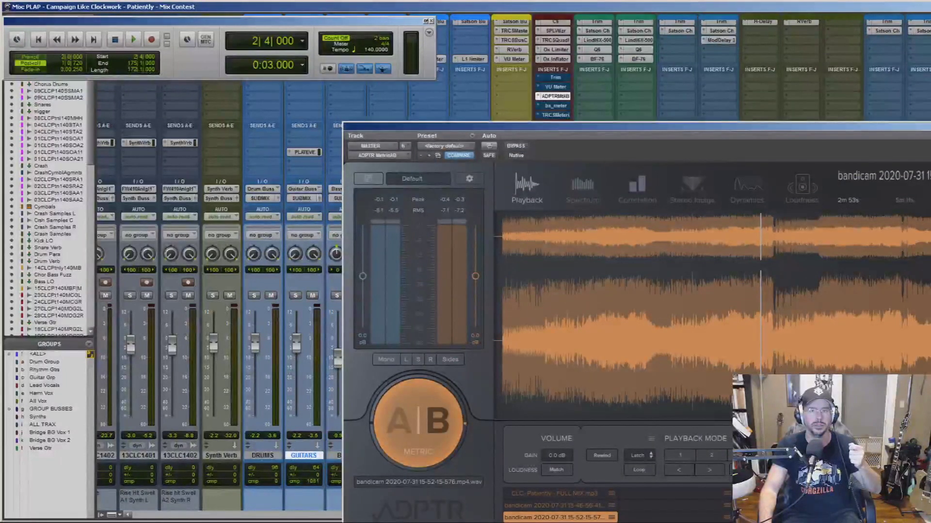
scroll(637, 72, "up", 1)
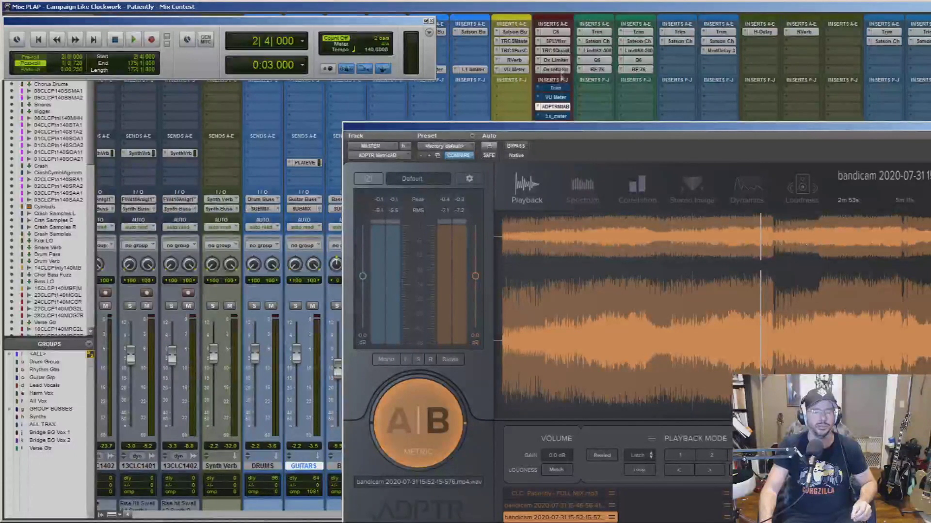
left_click_drag(583, 128, 560, 46)
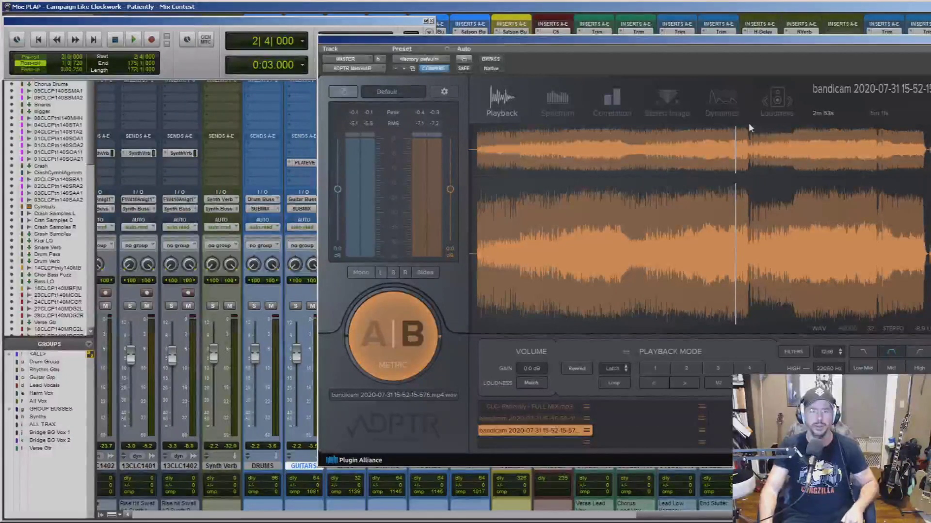
Set the playback position of bandicam 15-52-15 to about 3m 03s and of the full mix to about 2m 56s.
left_click(750, 141)
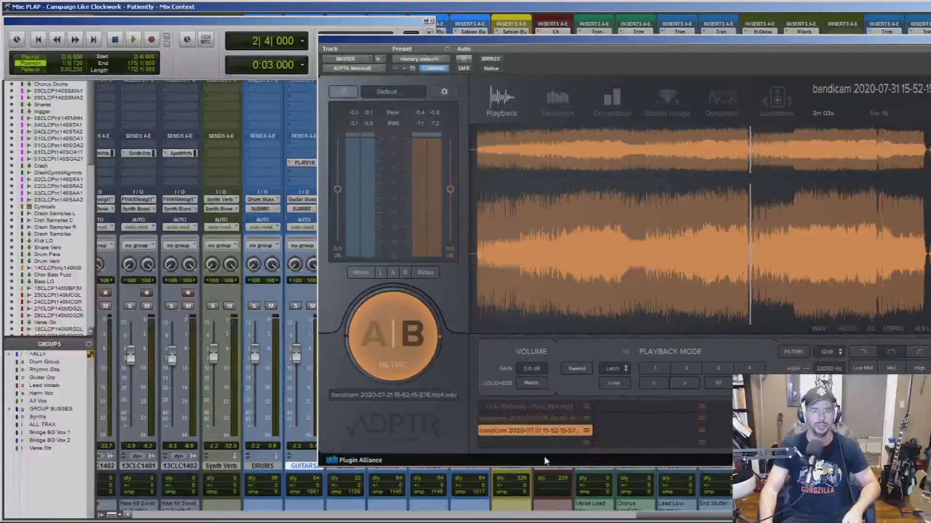
left_click(550, 406)
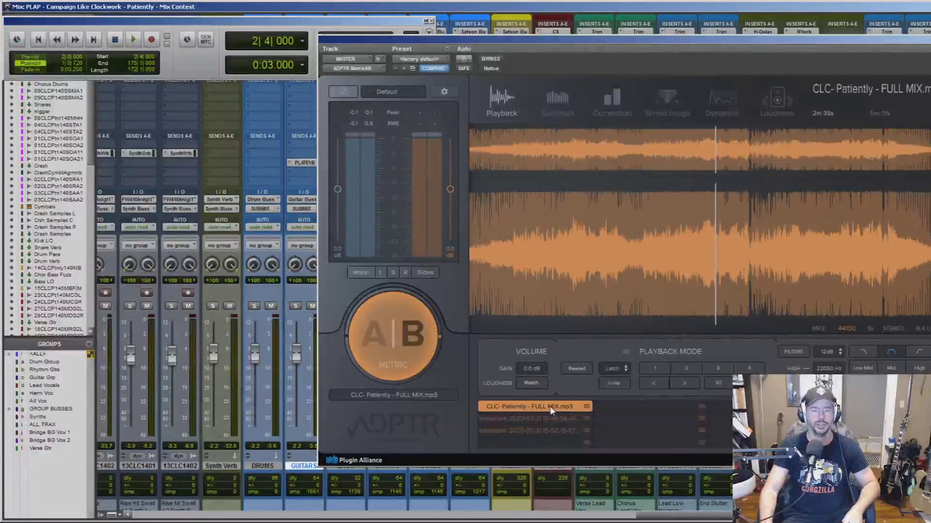
left_click(749, 225)
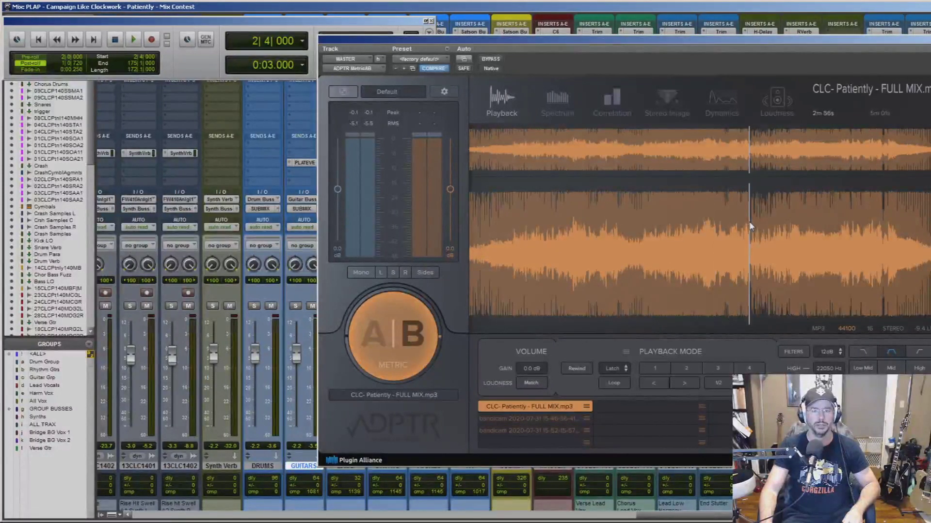
Look through the Dynamics, Stereo Image, Loudness, Spectrum and Correlation views of the full mix, finishing on the Playback waveform.
left_click(736, 109)
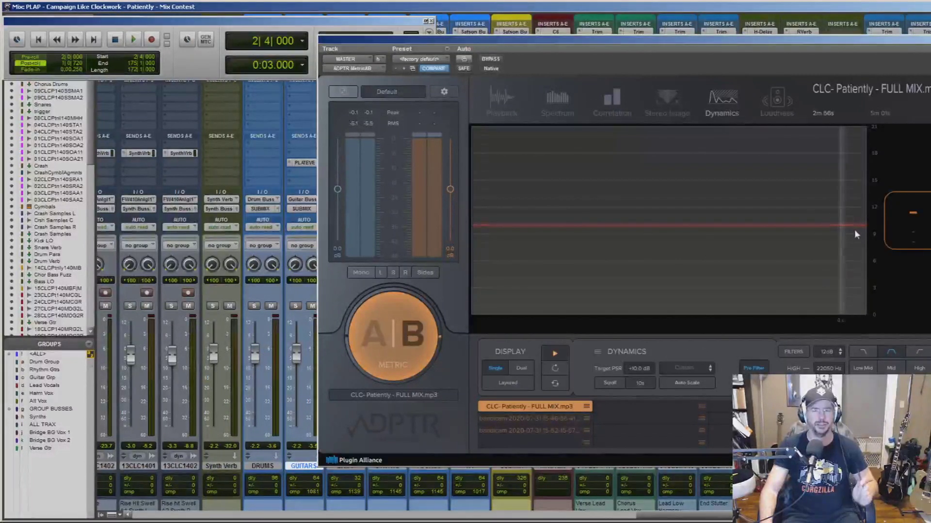
left_click(661, 109)
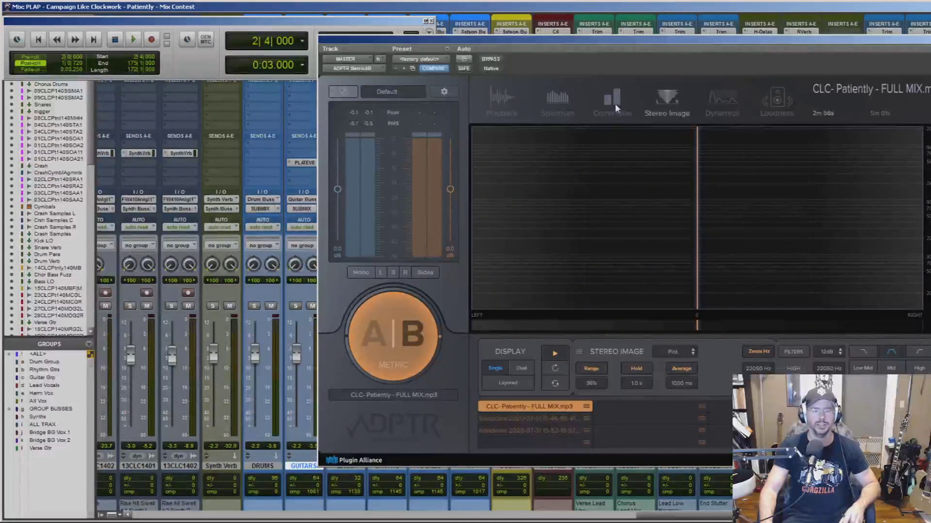
left_click(775, 106)
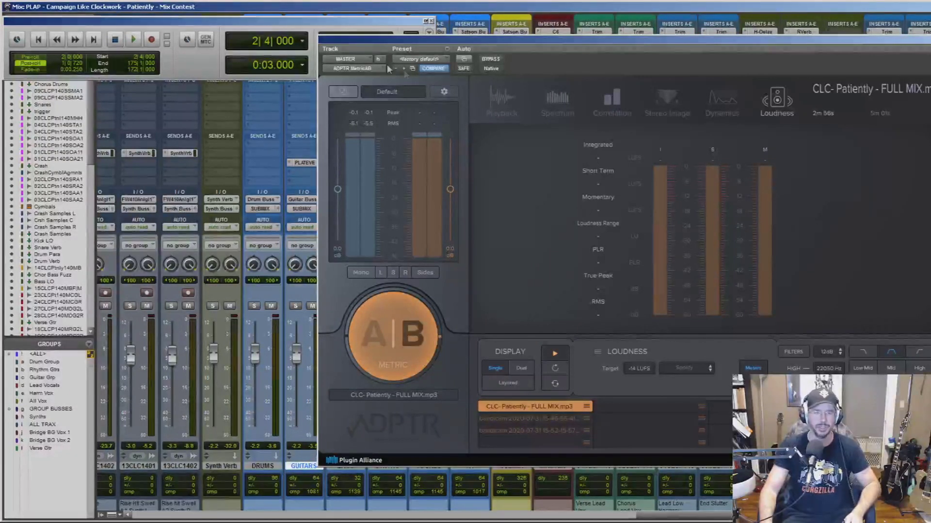
left_click(514, 109)
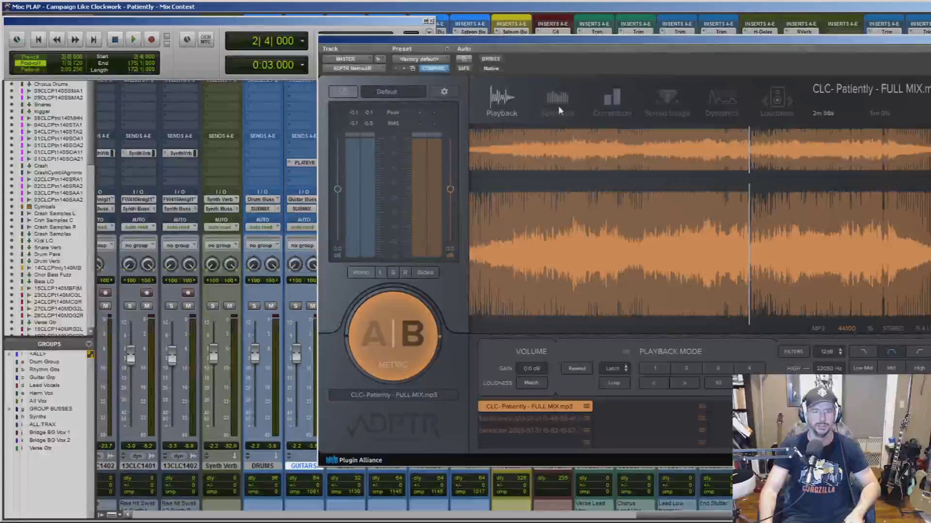
left_click(557, 106)
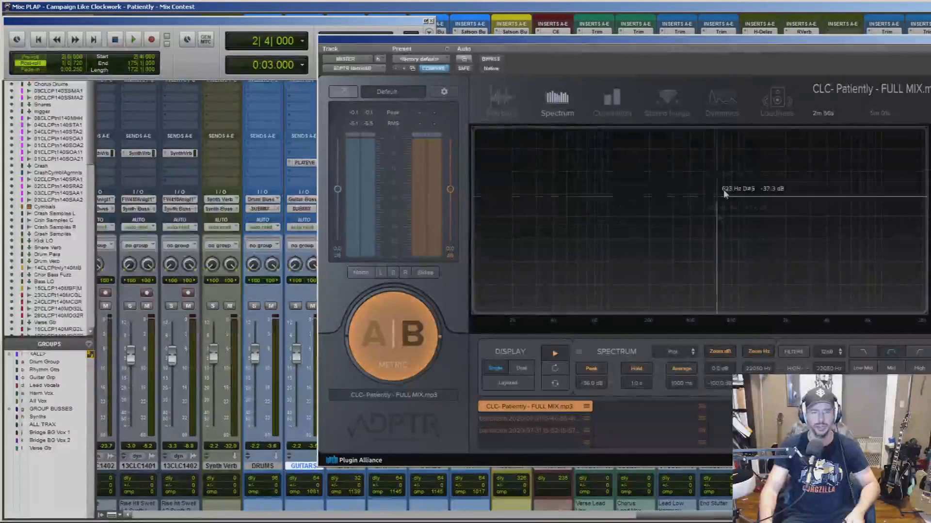
left_click(608, 106)
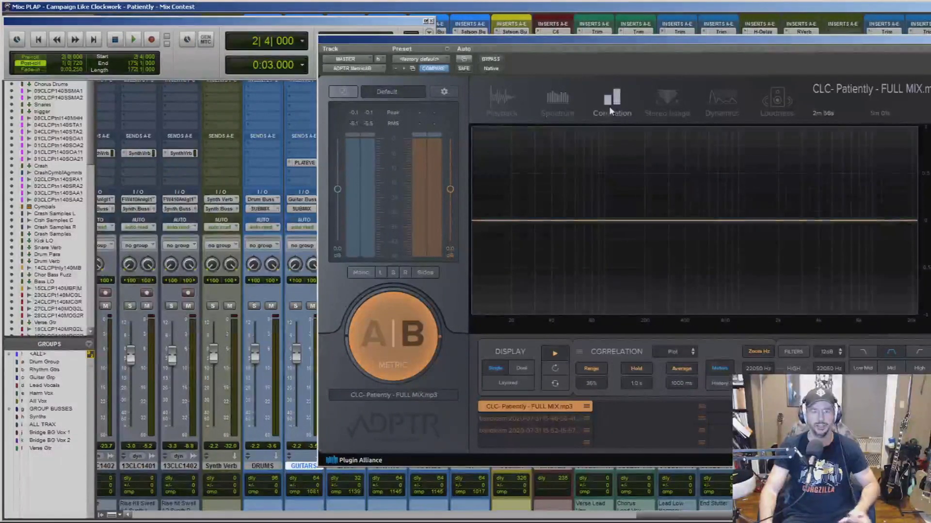
left_click(770, 102)
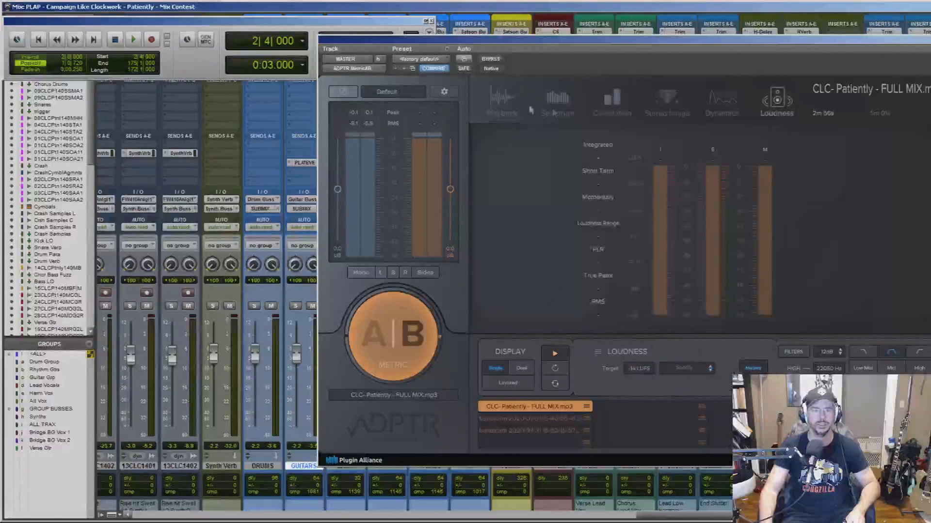
left_click(502, 103)
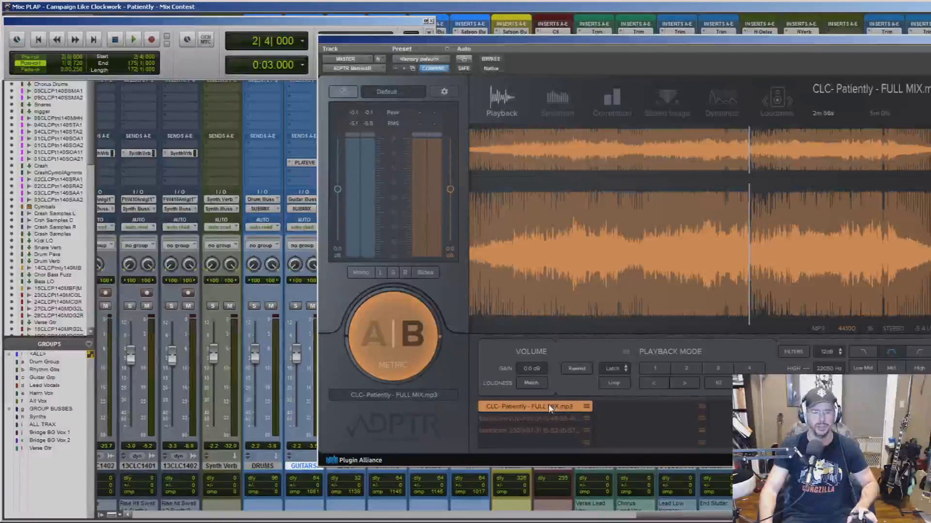
Move bandicam 15-46-56 to about 3m and check the positions of bandicam 15-52-15 and the full mix.
left_click(551, 420)
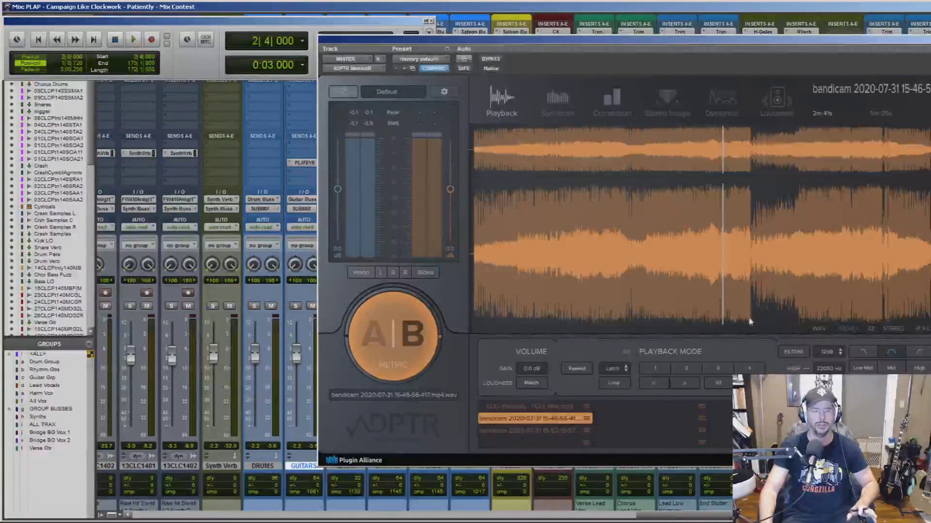
left_click(751, 286)
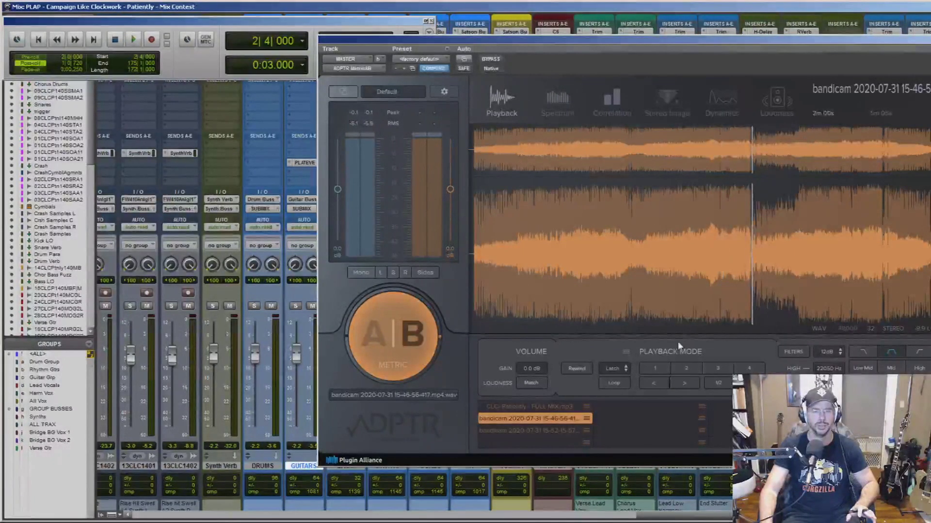
left_click(571, 431)
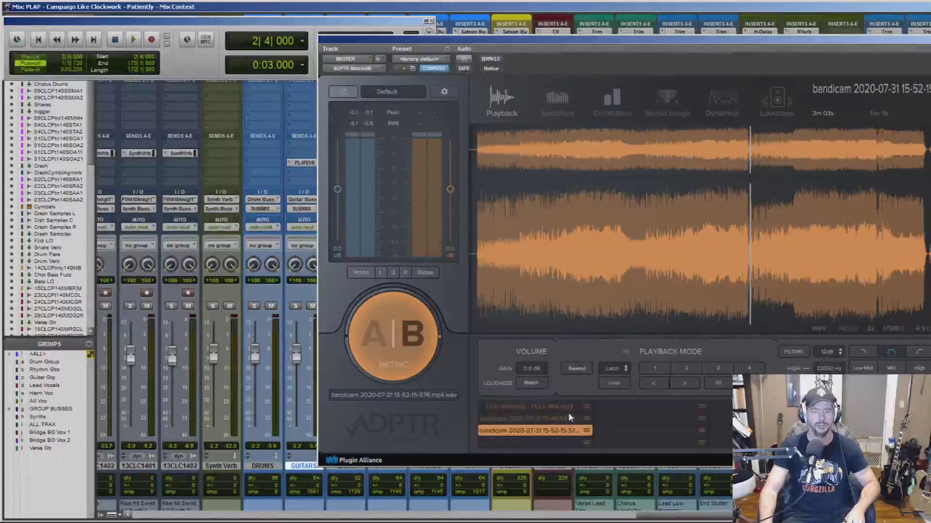
left_click(569, 408)
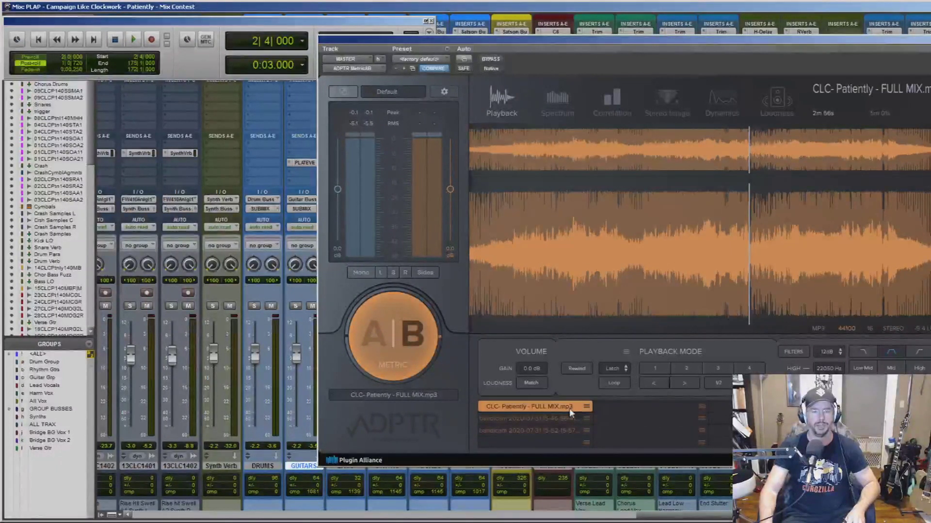
Audition the full mix, bandicam 15-46-56 and bandicam 15-52-15 one after another from their set positions, then stop playback.
key("space")
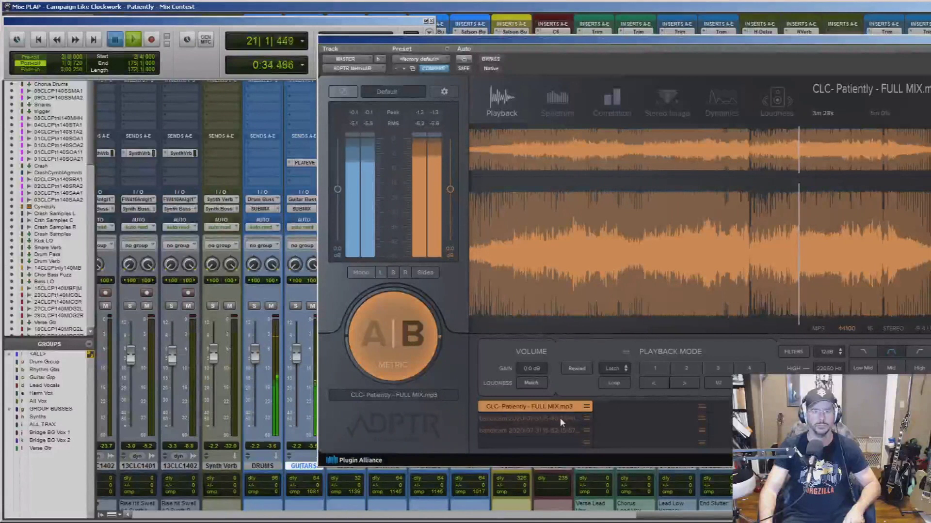
left_click(560, 418)
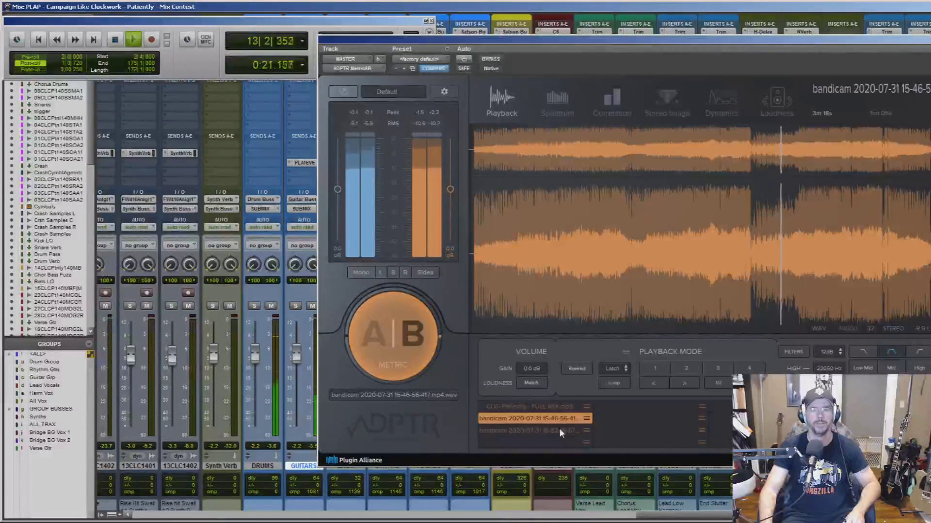
key("space")
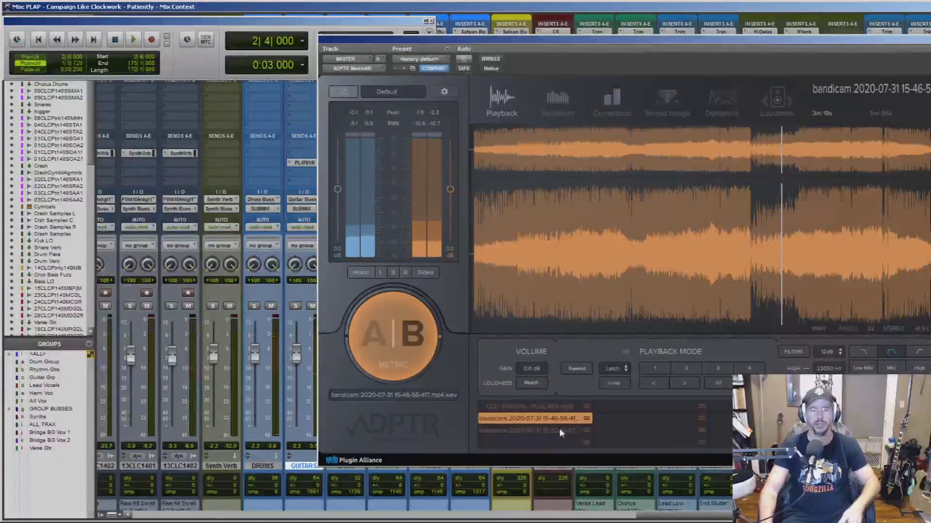
left_click(560, 429)
key("space")
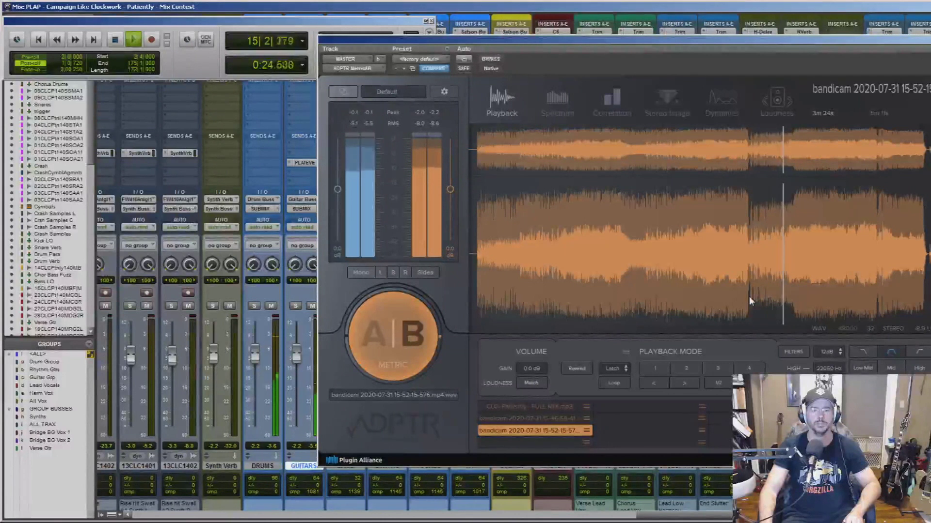
key("space")
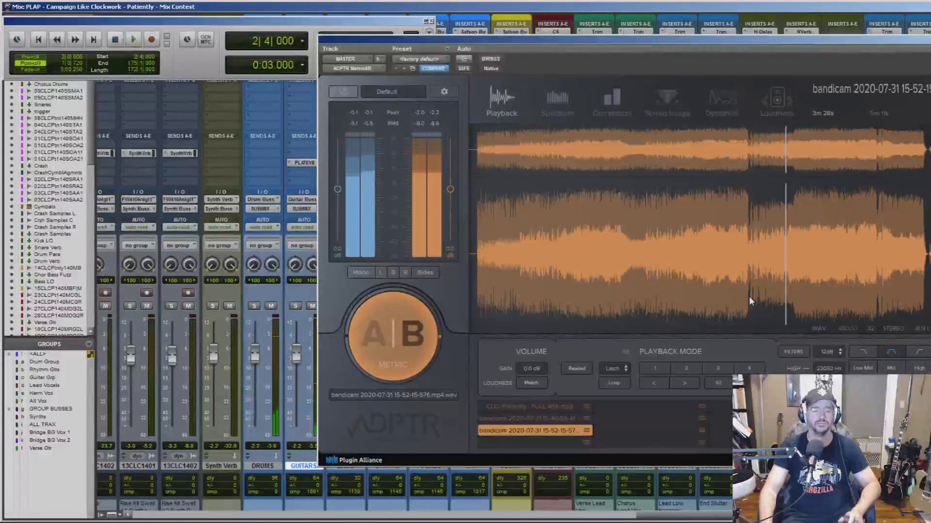
Audition bandicam 15-46-56 from about 3m 02s and stop playback.
left_click(523, 419)
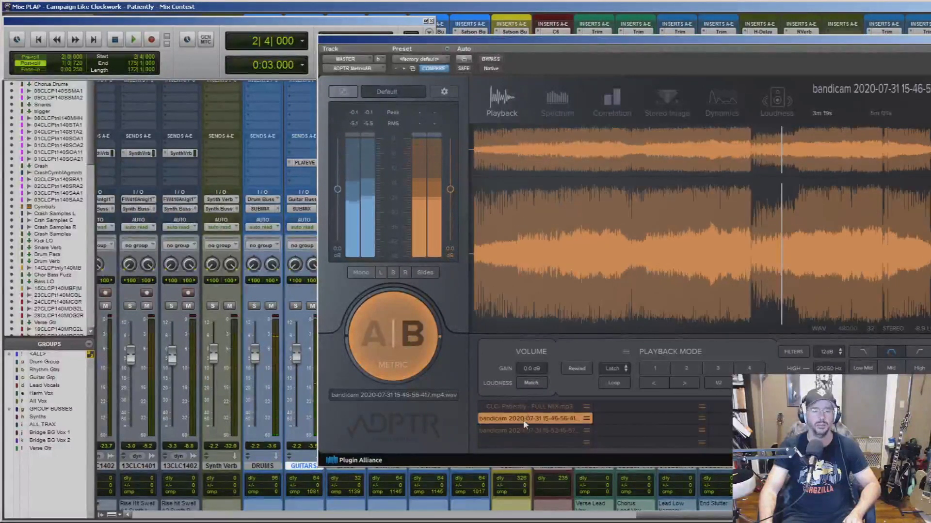
left_click(755, 295)
key("space")
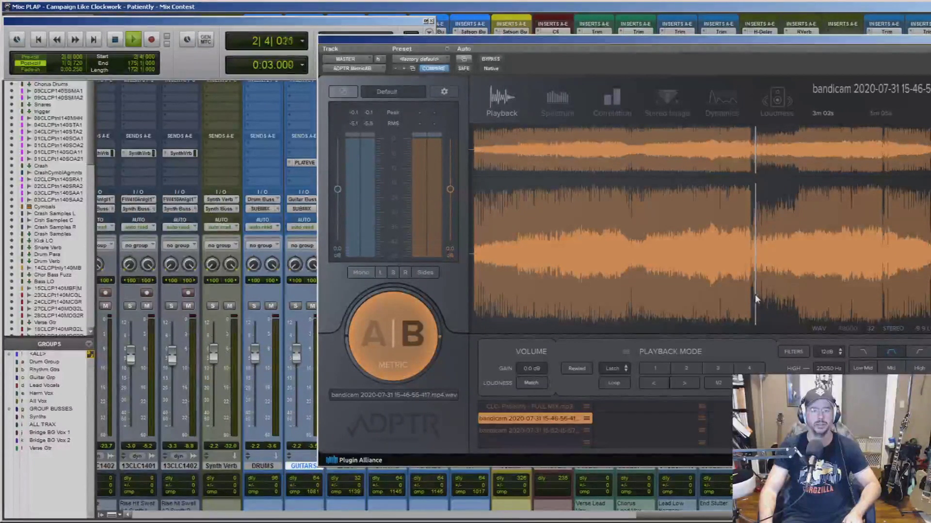
key("space")
Audition the full mix from about 2m 57s, switch to bandicam 15-52-15 at the same passage, and stop playback.
left_click(541, 408)
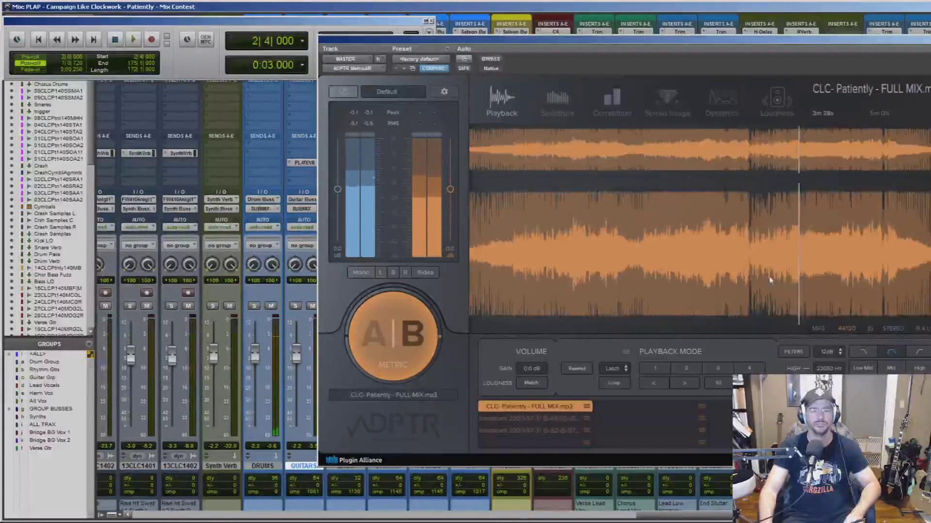
left_click(750, 265)
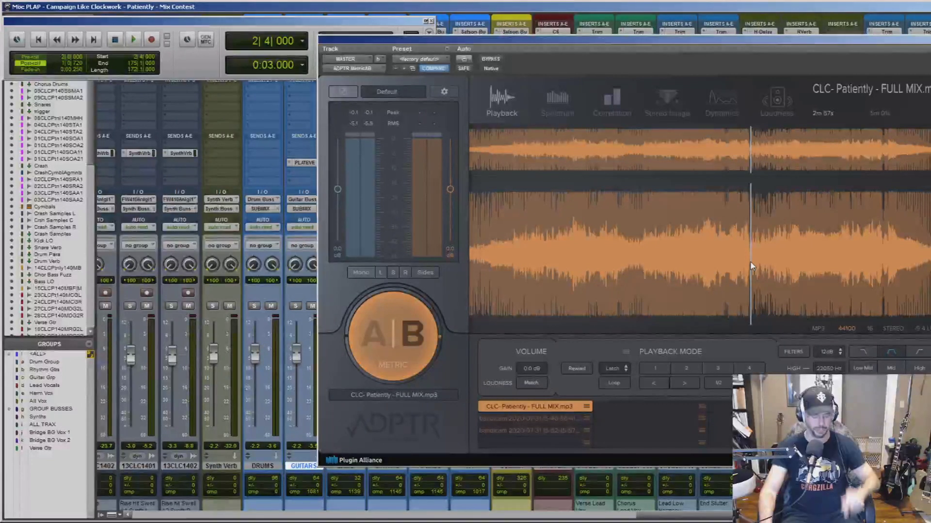
key("space")
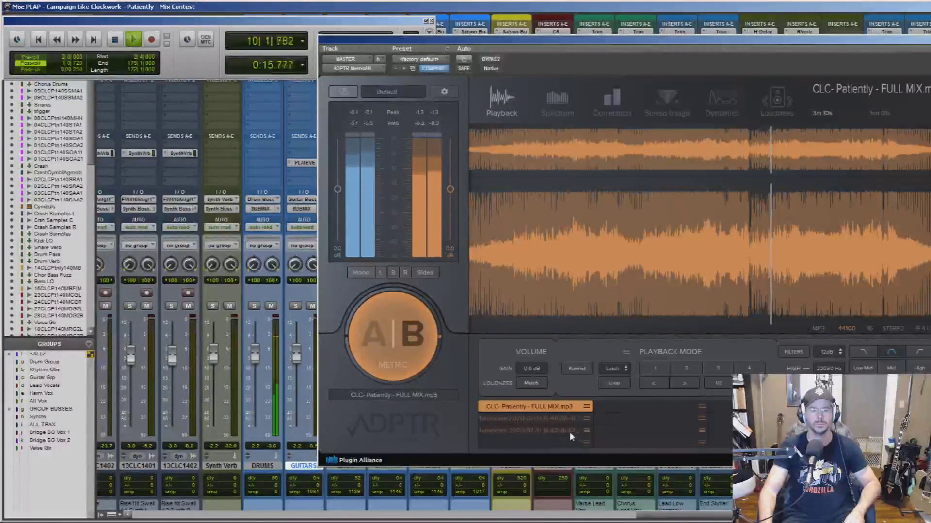
left_click(568, 431)
left_click(764, 270)
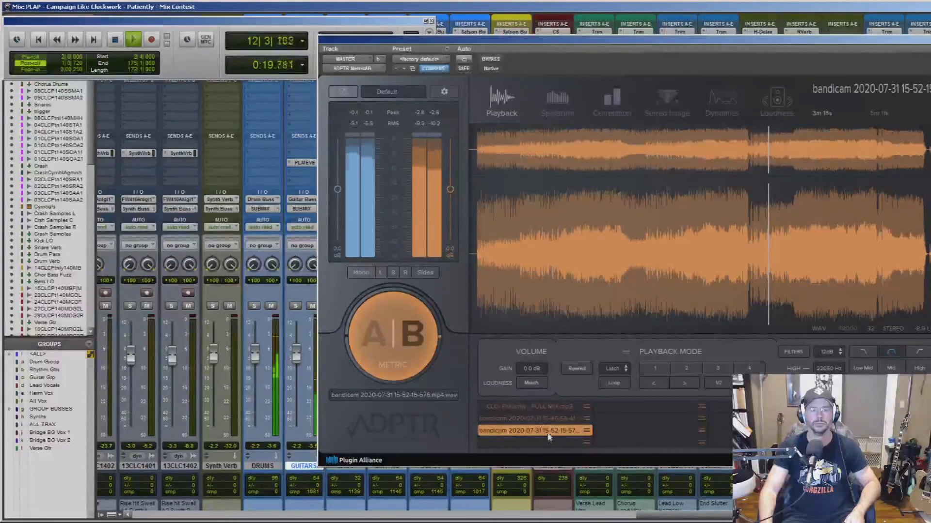
key("space")
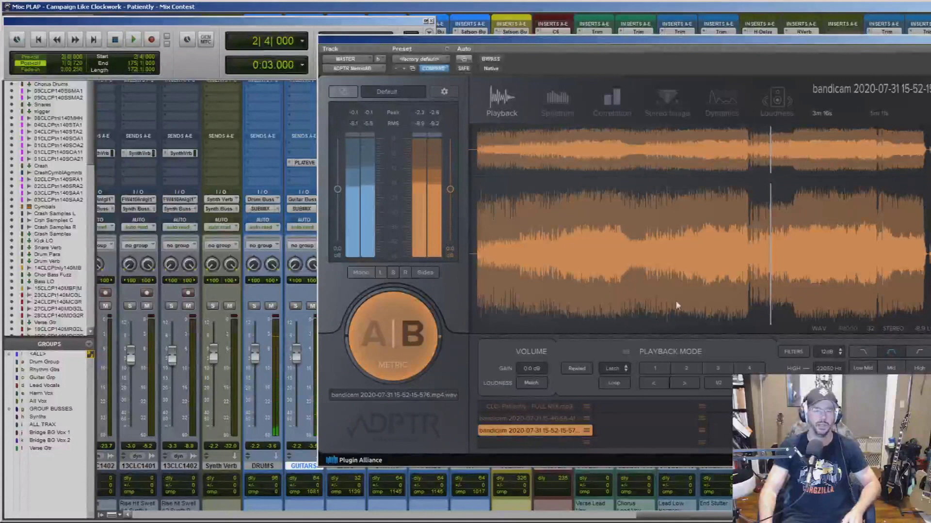
Align all three tracks on the following section: bandicam 15-52-15 and 15-46-56 at about 3m 30s, the full mix at about 3m 24s.
left_click(792, 206)
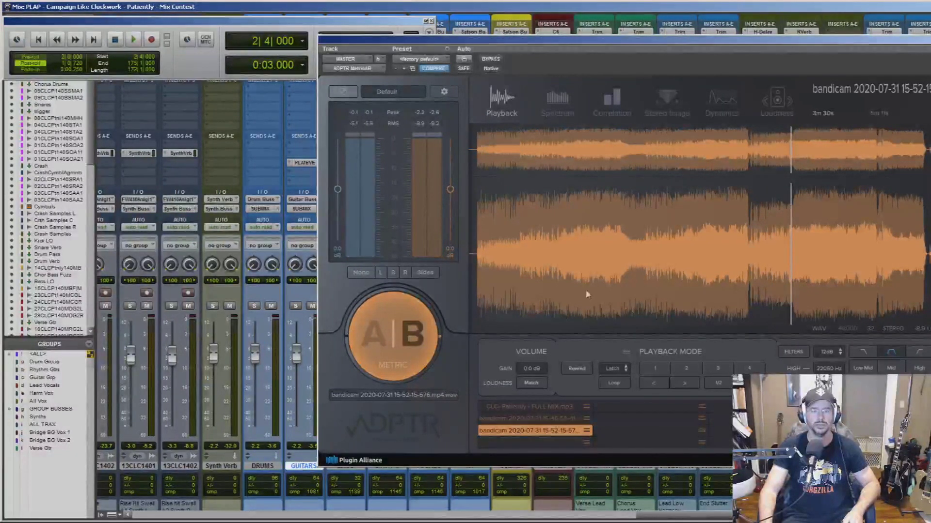
left_click(541, 405)
left_click(794, 251)
left_click(566, 420)
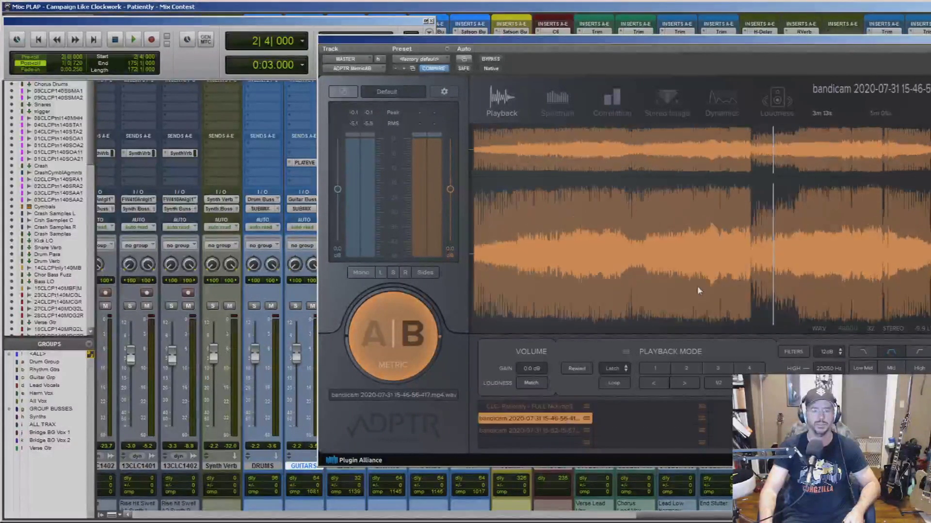
left_click(798, 273)
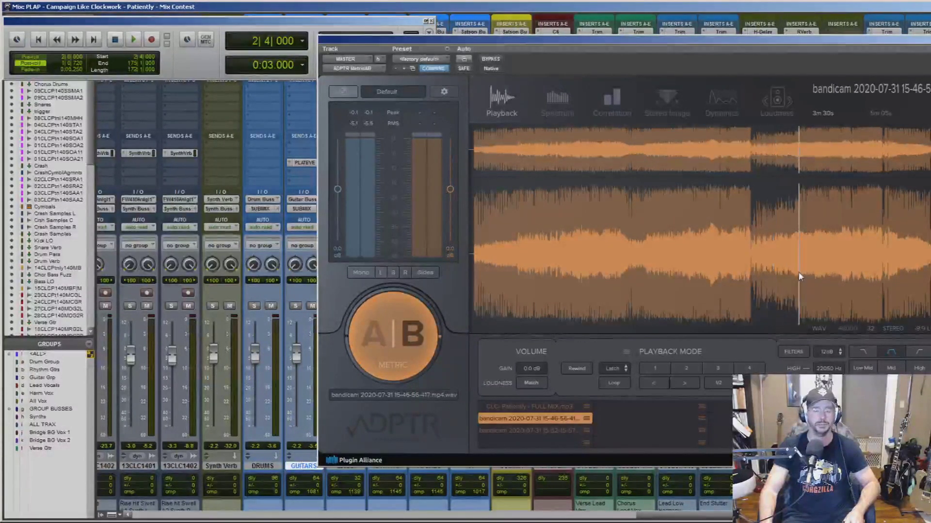
Audition the full mix from about 3m 24s, stop, and move its position back to the section start.
left_click(520, 406)
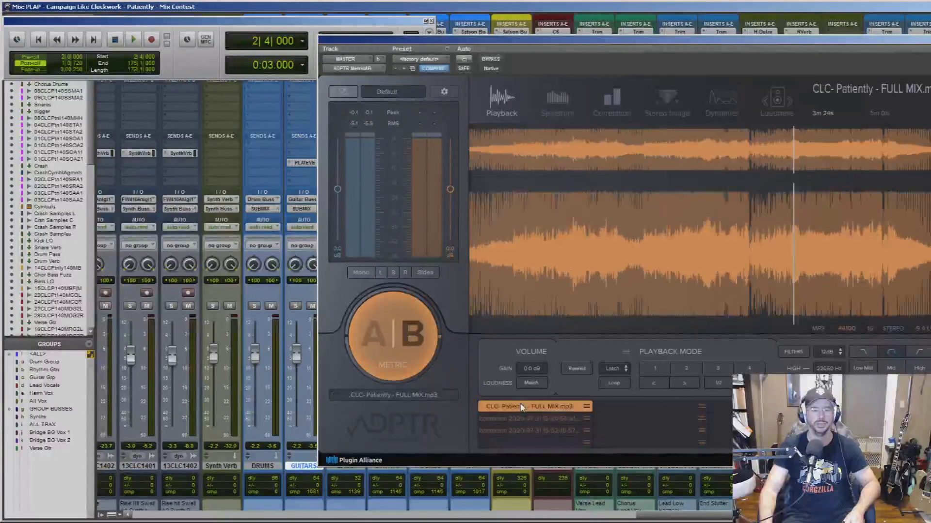
key("space")
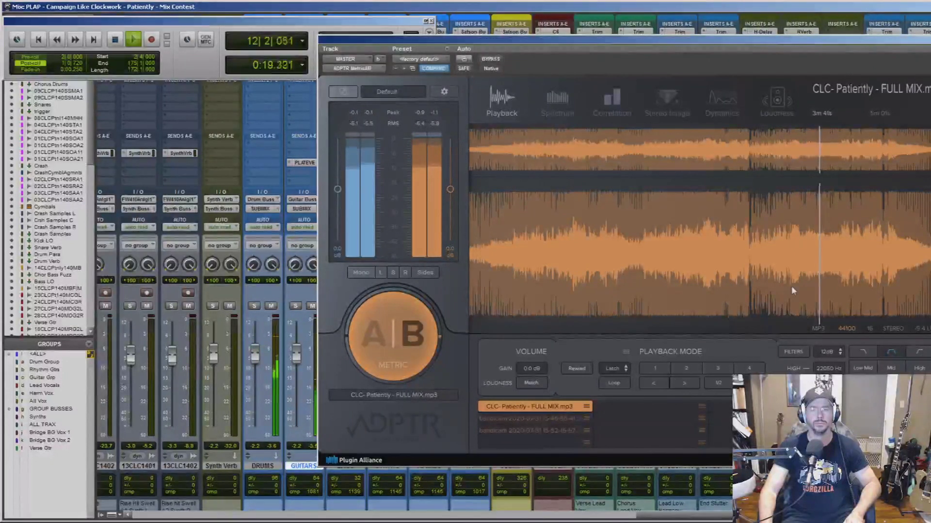
key("space")
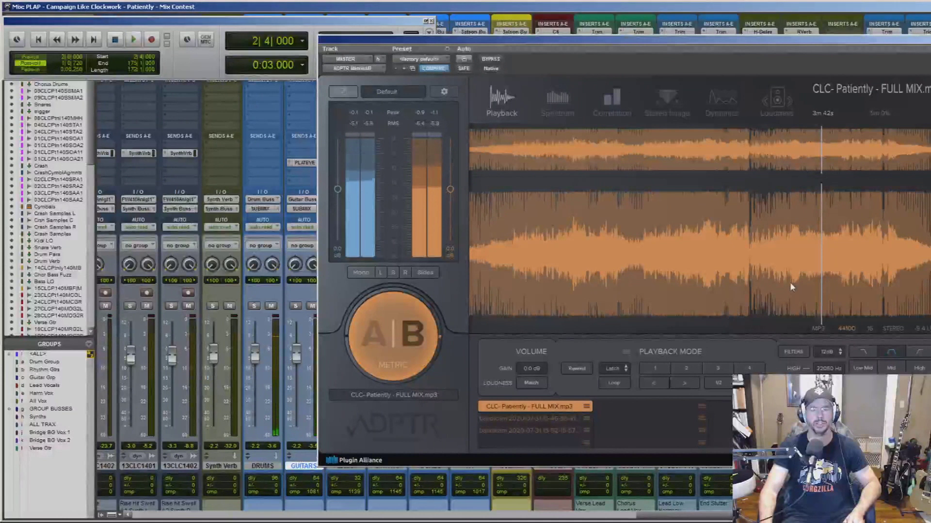
left_click(790, 284)
Audition bandicam 15-46-56, resetting its start to about 3m 30s, and stop playback.
left_click(564, 418)
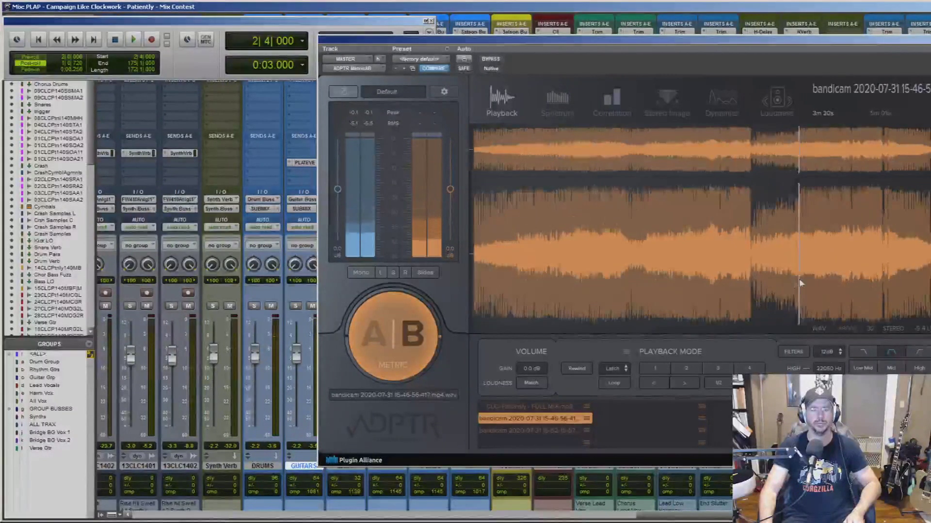
key("space")
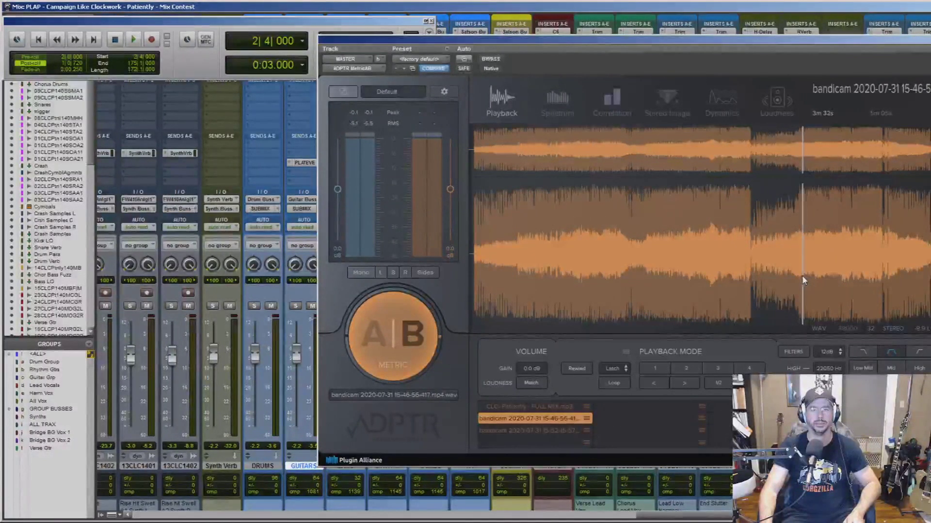
left_click(798, 277)
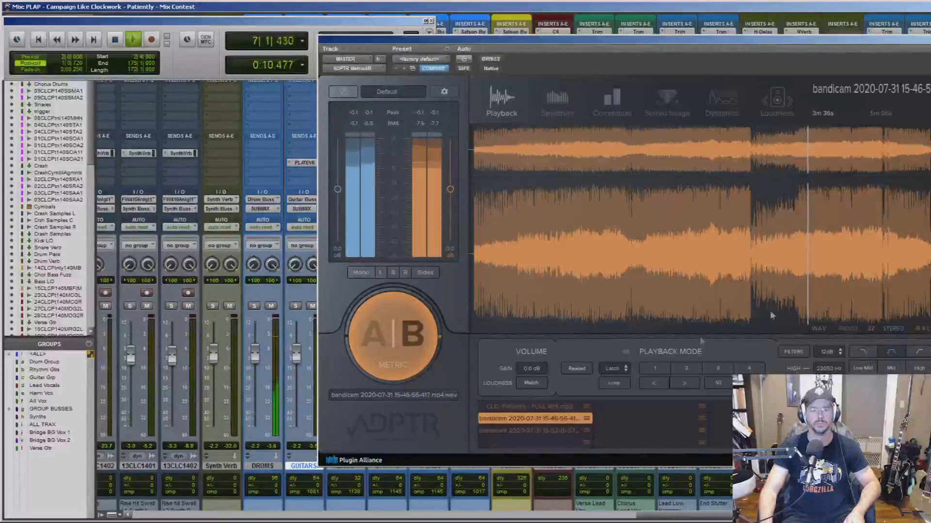
key("space")
Play bandicam 15-52-15 from about 3m 30s and compare it with bandicam 15-46-56 and the full mix during playback, then stop.
left_click(551, 430)
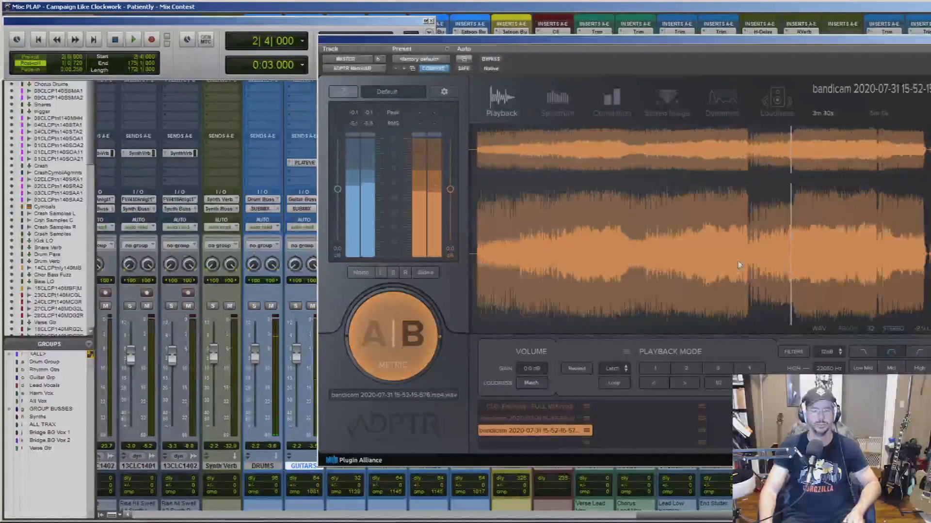
key("space")
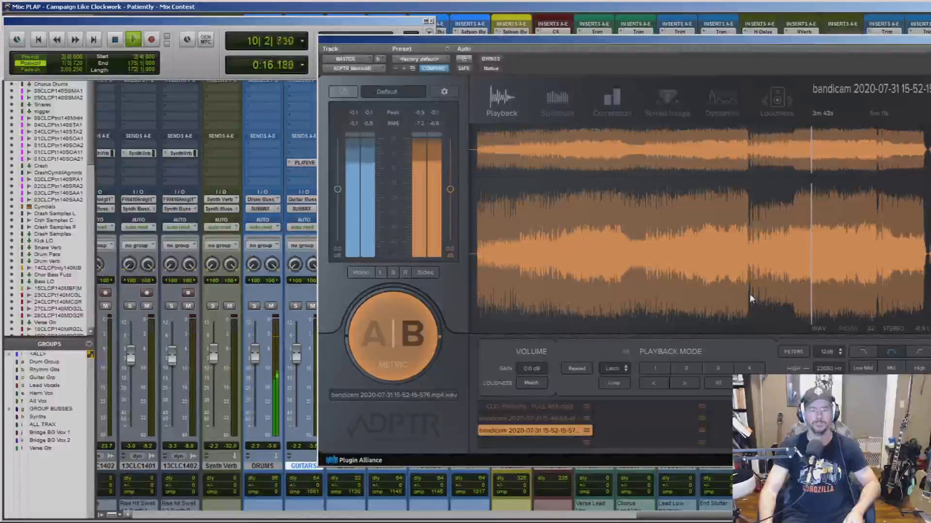
left_click(563, 418)
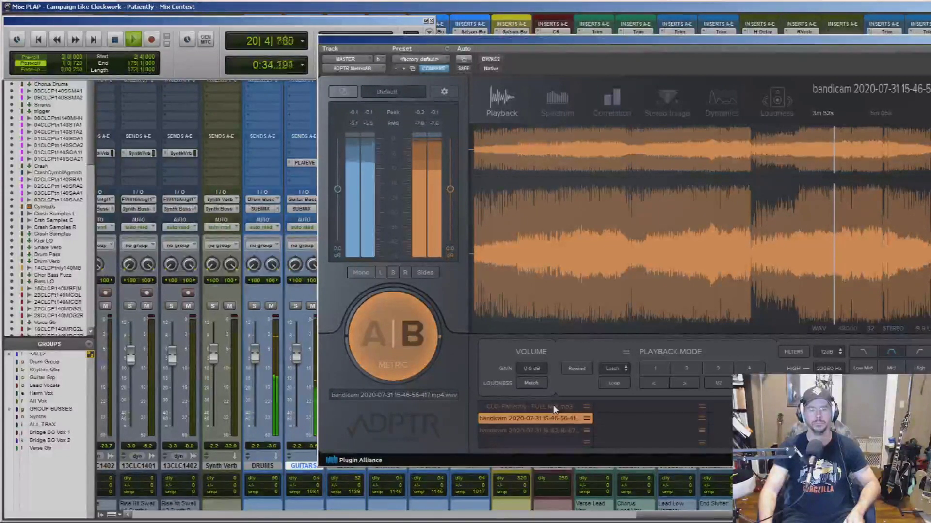
left_click(555, 408)
left_click(804, 261)
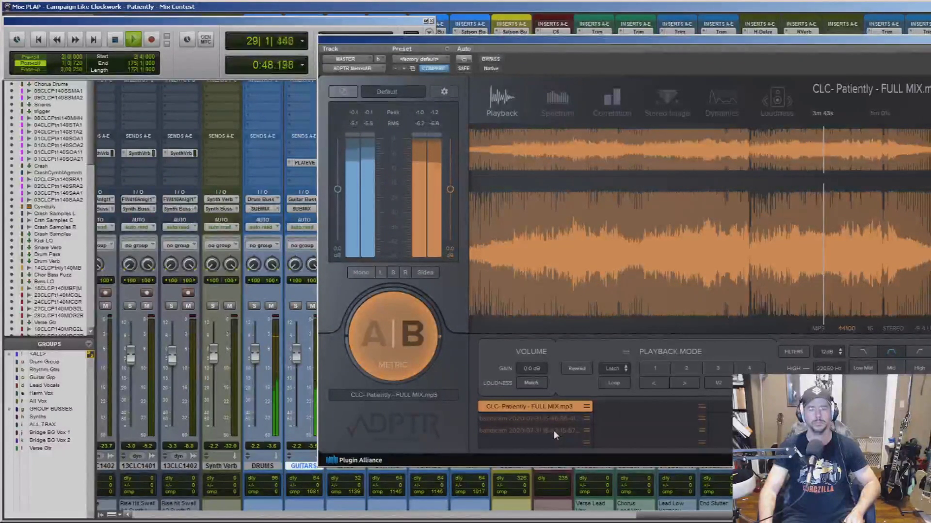
key("space")
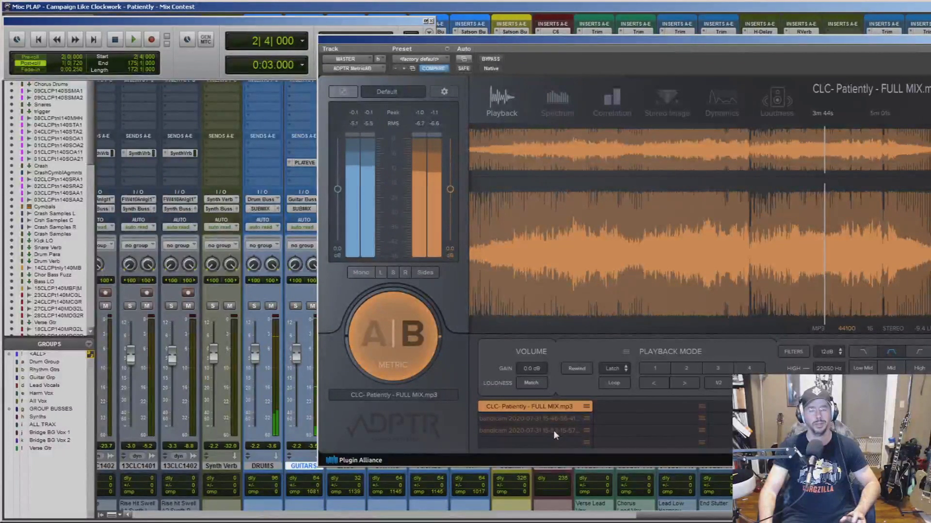
Move the full mix to about 3m 31s and bandicam 15-52-15 to about 3m 32s, and audition bandicam 15-52-15.
left_click(803, 276)
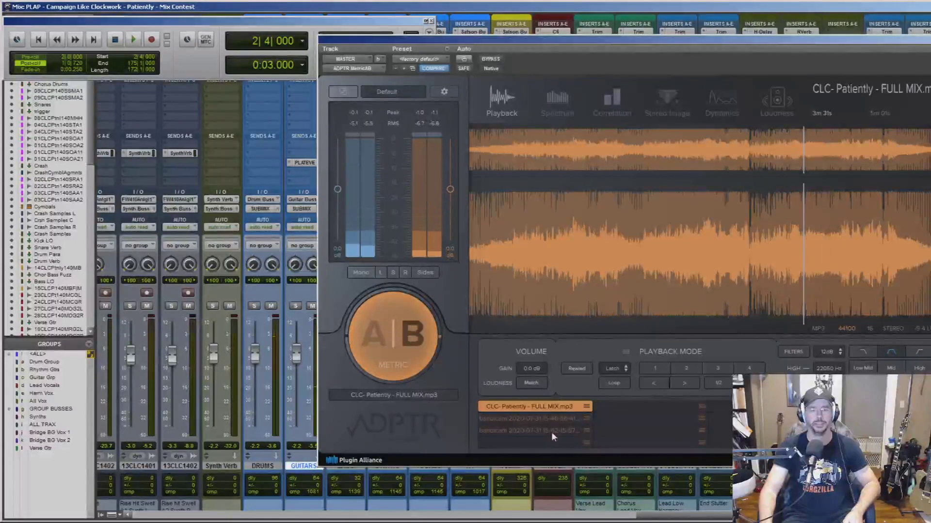
left_click(551, 432)
left_click(794, 296)
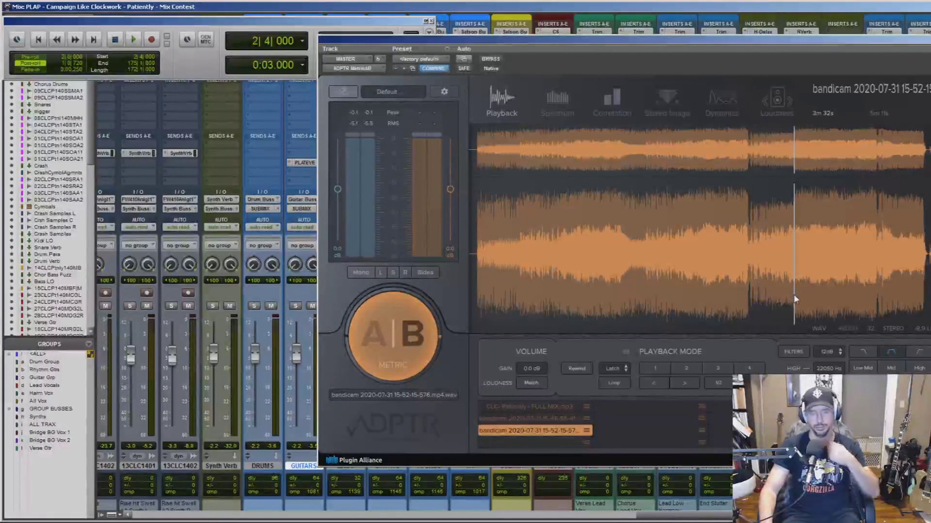
key("space")
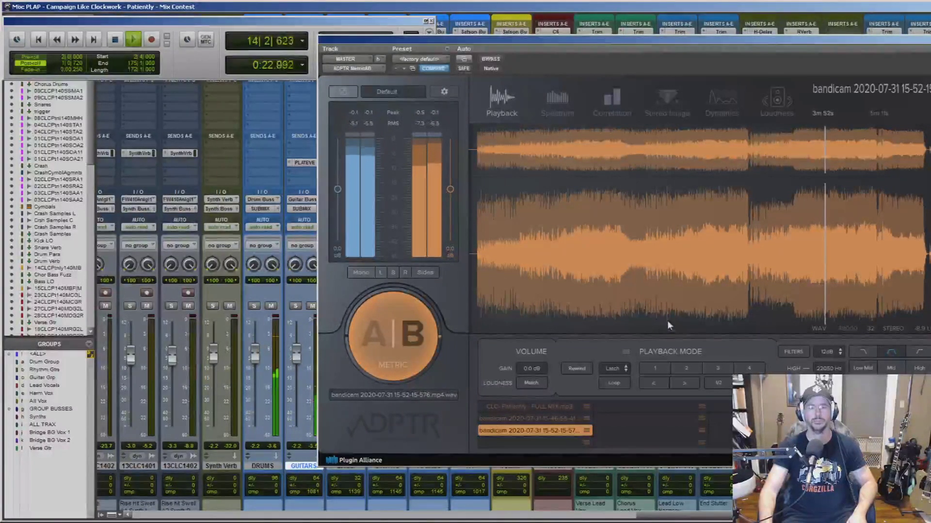
key("space")
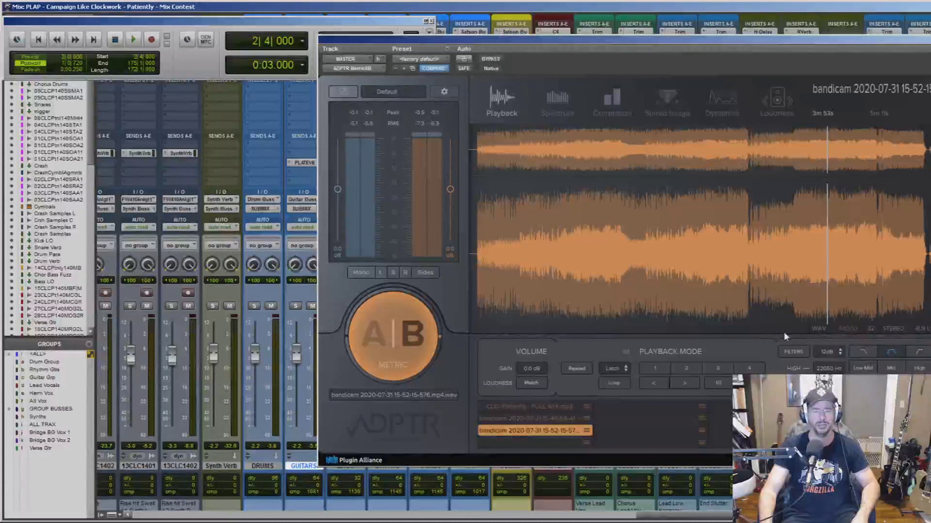
Find a start point in the late section of the full mix, before the break near 4m 22s, and audition it from there.
left_click(568, 407)
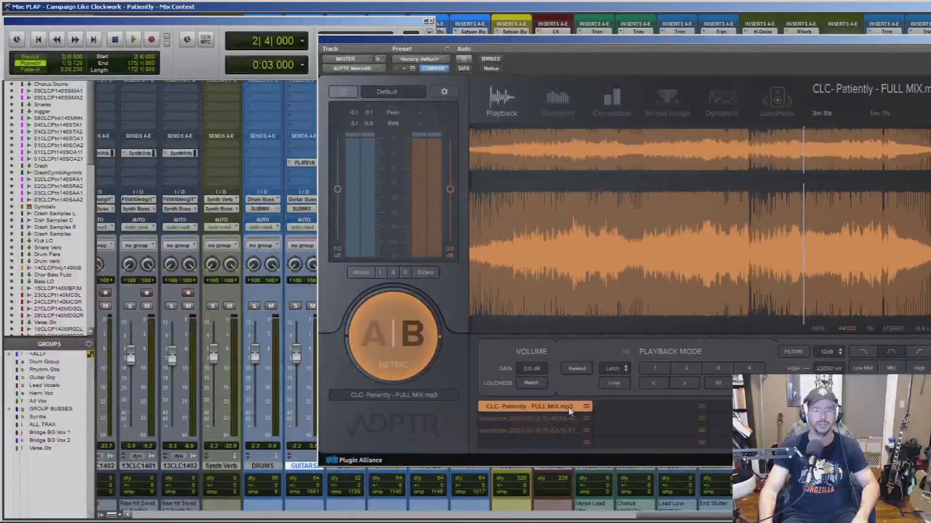
left_click(884, 206)
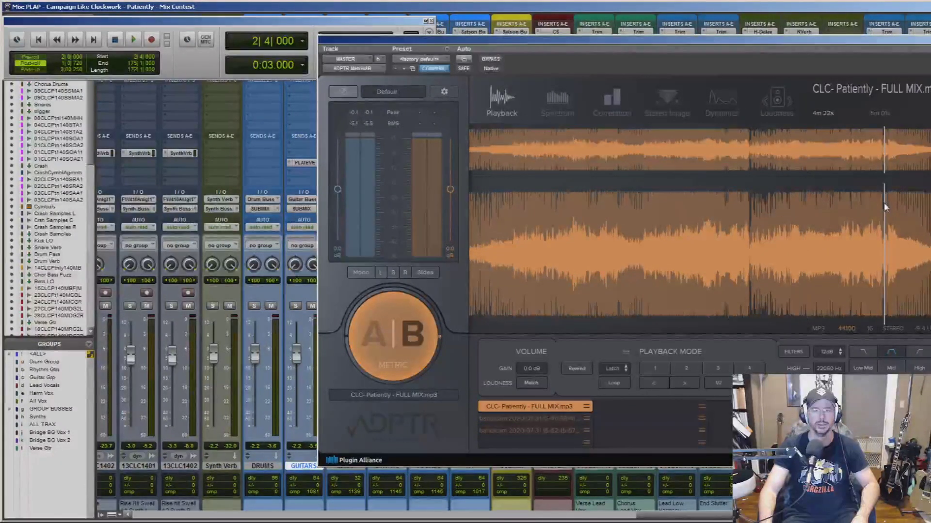
left_click(848, 211)
left_click(838, 214)
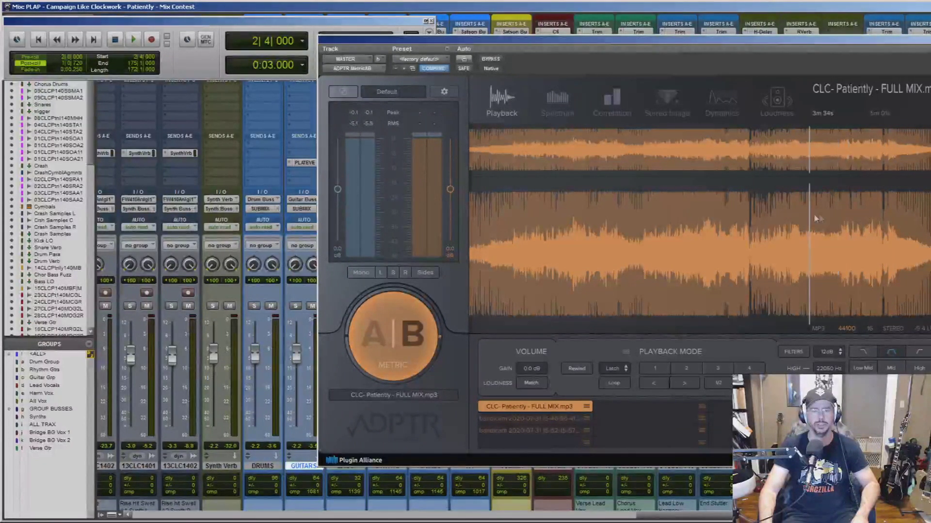
left_click(832, 218)
key("space")
left_click(840, 217)
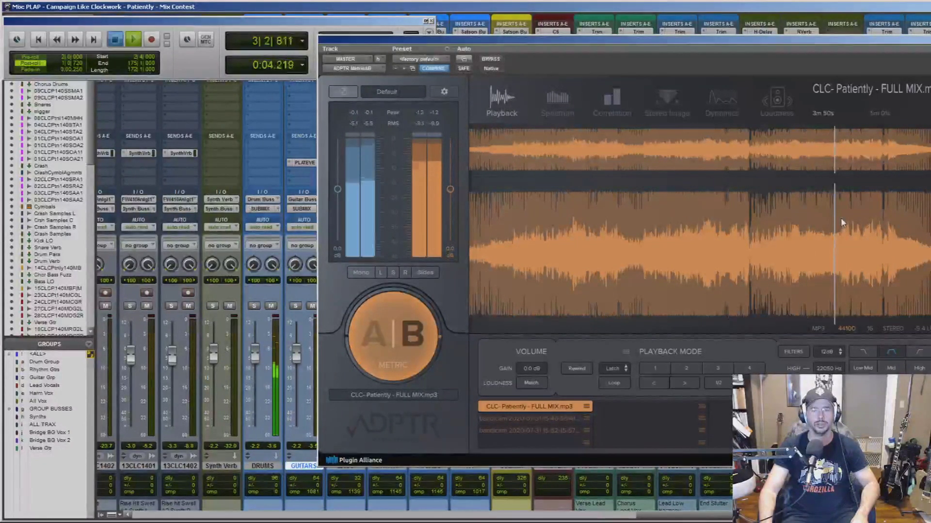
key("space")
key("space")
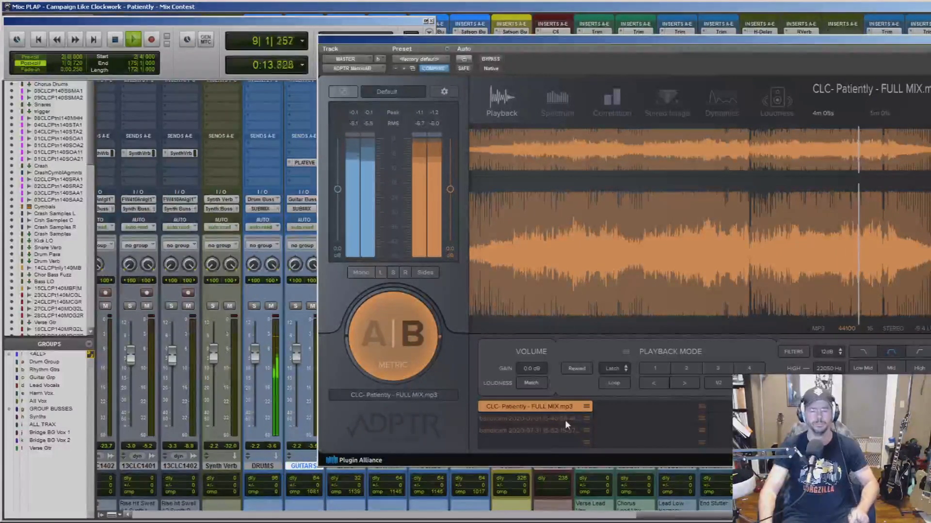
key("space")
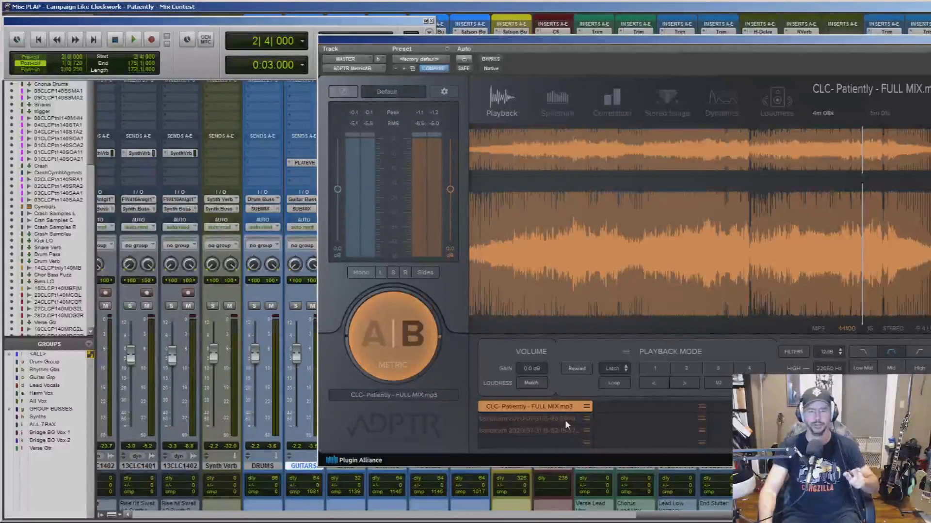
Audition bandicam 15-46-56 from a matching point in the late section, then play bandicam 15-52-15 from about 3m 53s.
left_click(565, 420)
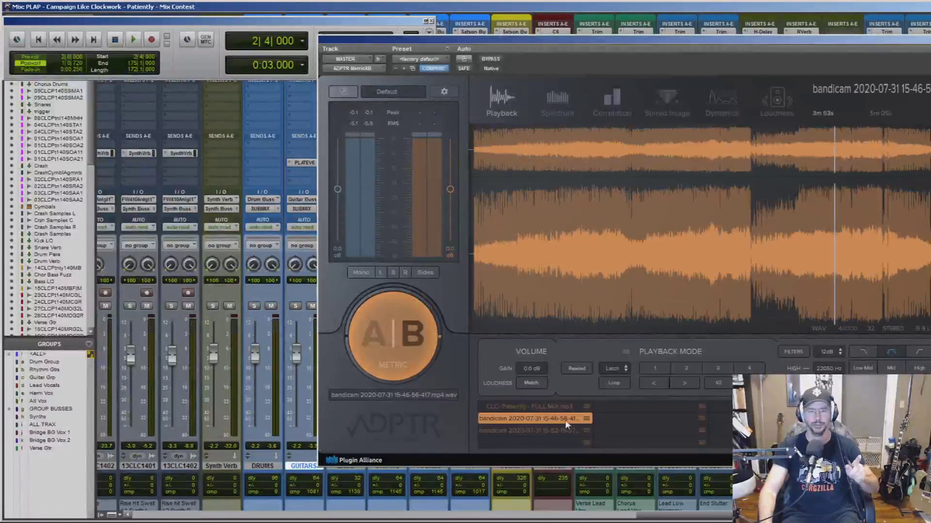
left_click(840, 277)
key("space")
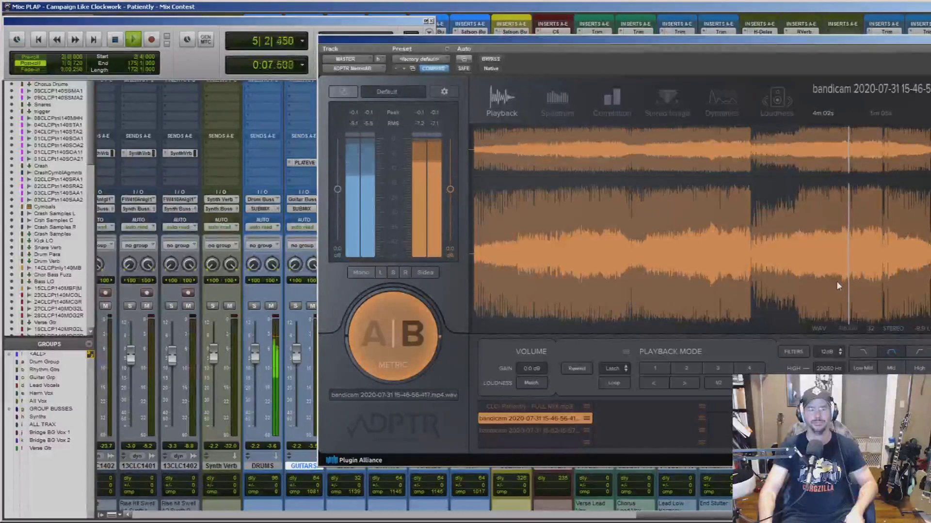
key("space")
left_click(536, 432)
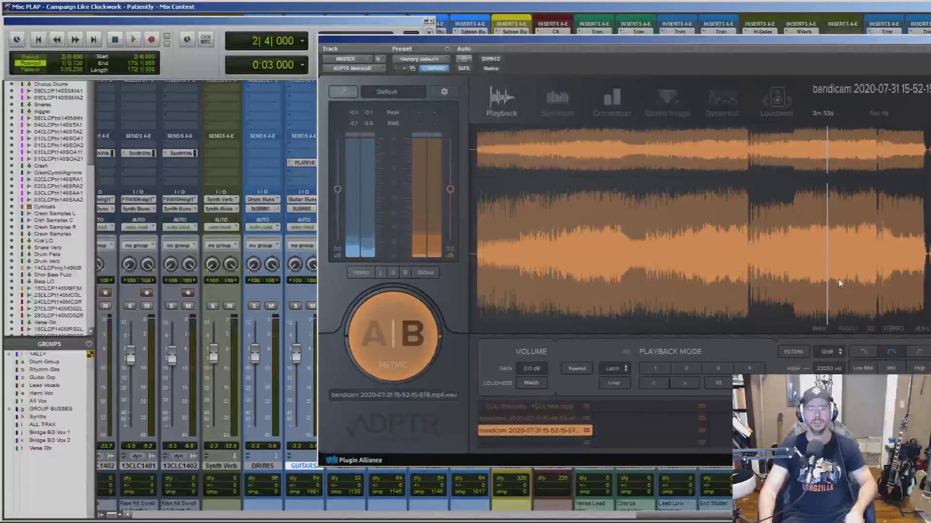
key("space")
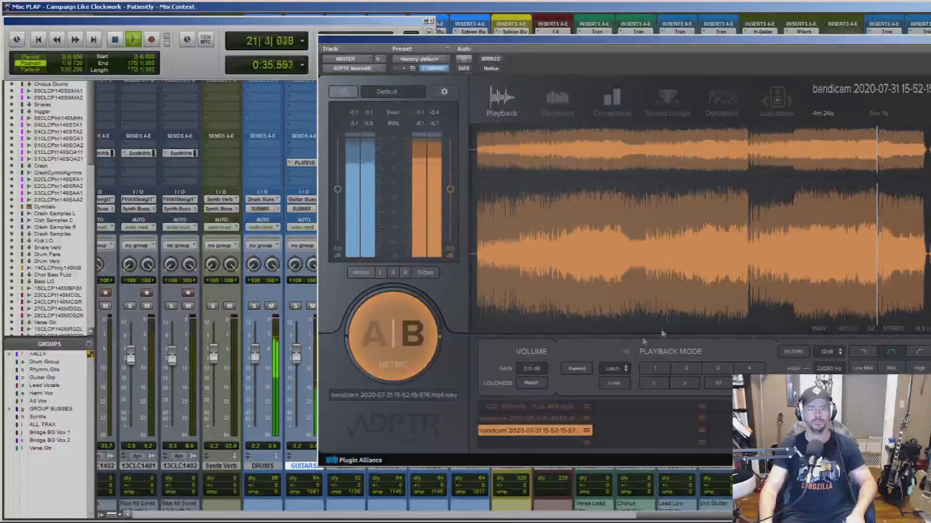
Stop playback, move bandicam 15-46-56 to about 4m 39s, and audition its ending section from there, then stop.
key("space")
left_click(561, 420)
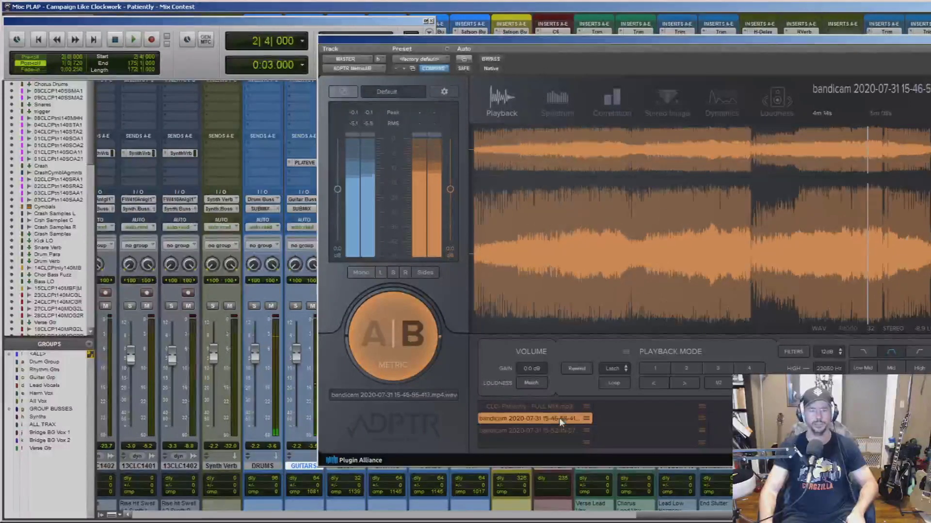
left_click(904, 248)
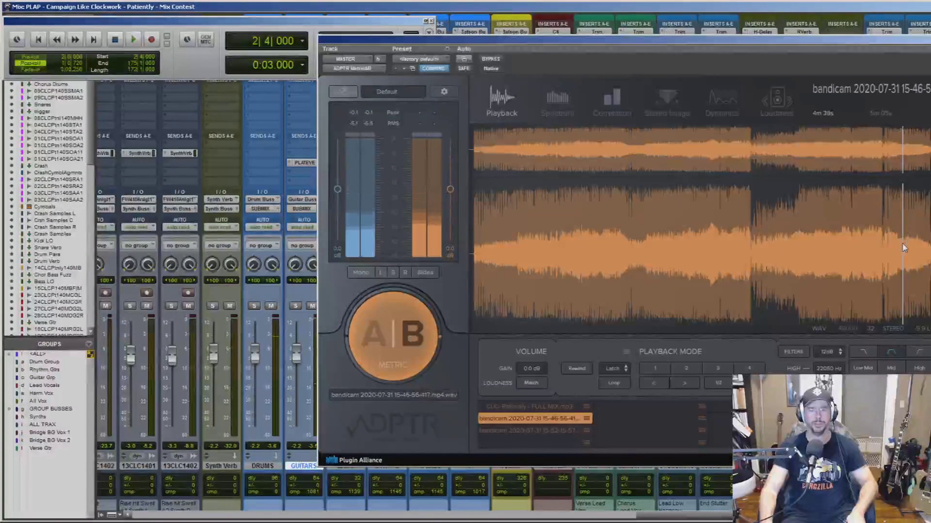
key("space")
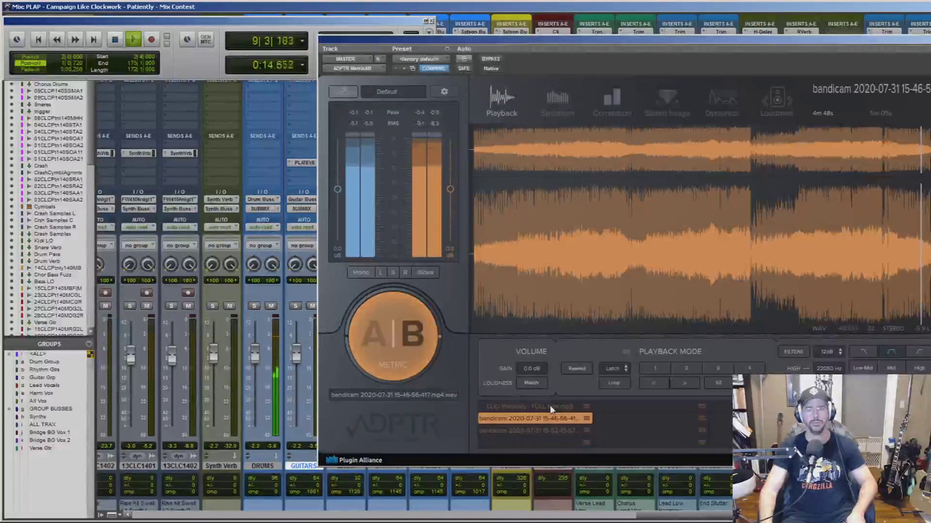
key("space")
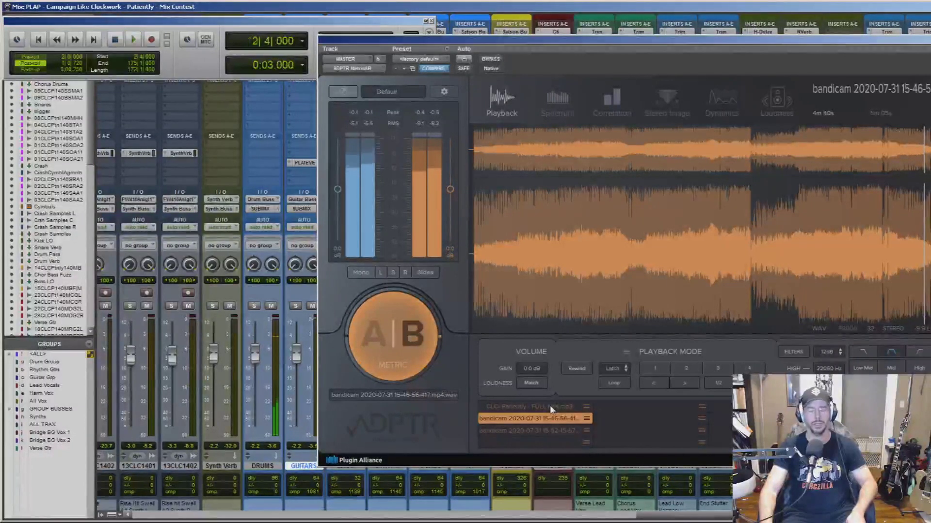
Audition the full mix from the matching point in its ending section, then stop playback.
left_click(552, 408)
left_click(900, 251)
key("space")
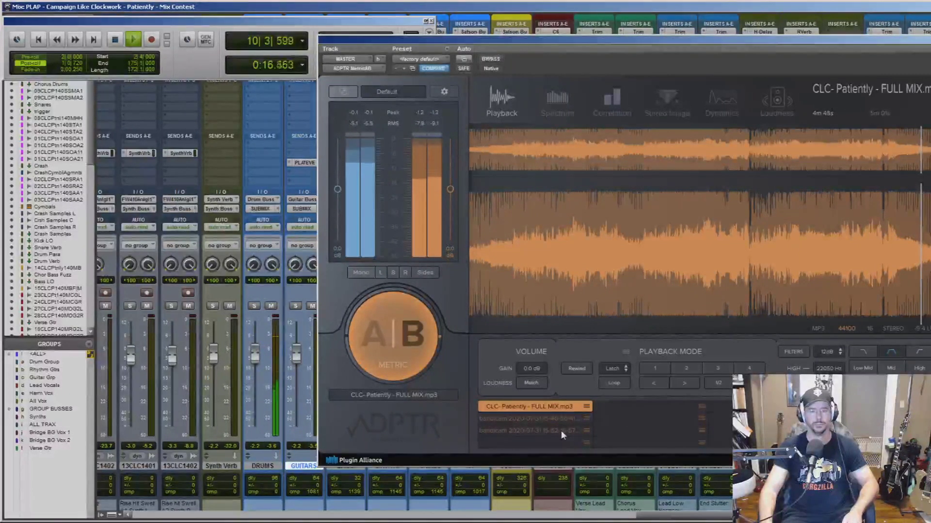
key("space")
Audition the ending of bandicam 15-52-15 from about 4m 41s, then stop playback.
left_click(560, 431)
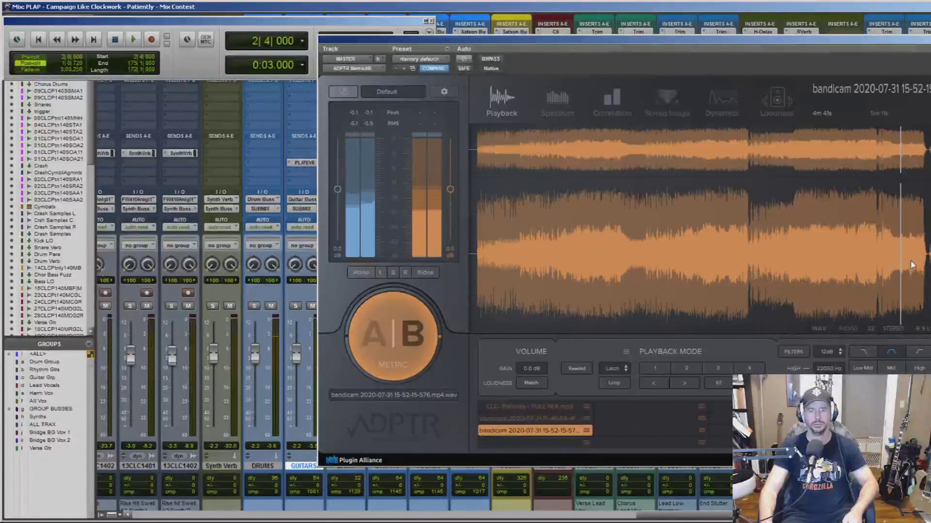
key("space")
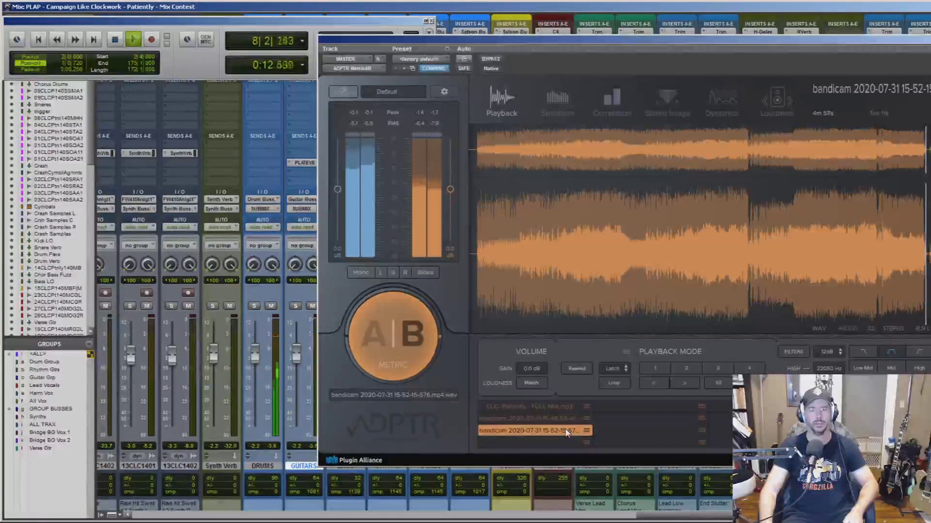
key("space")
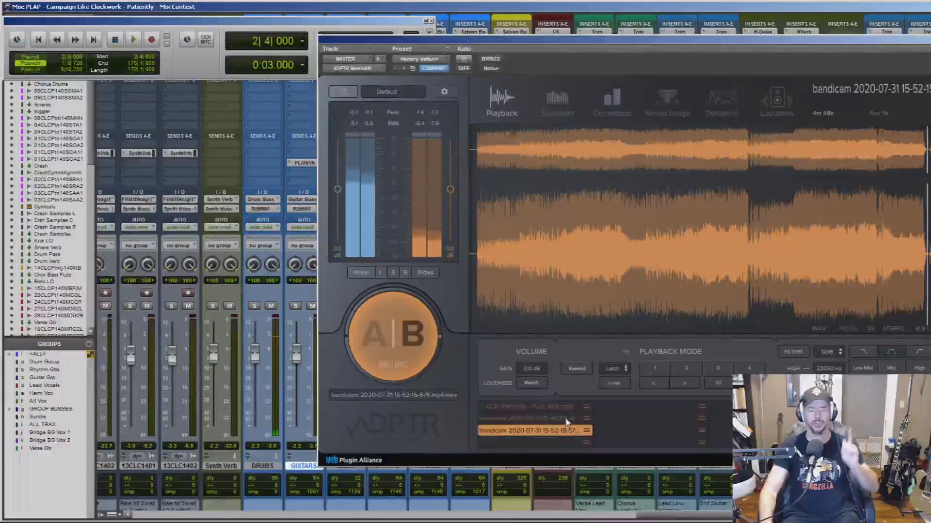